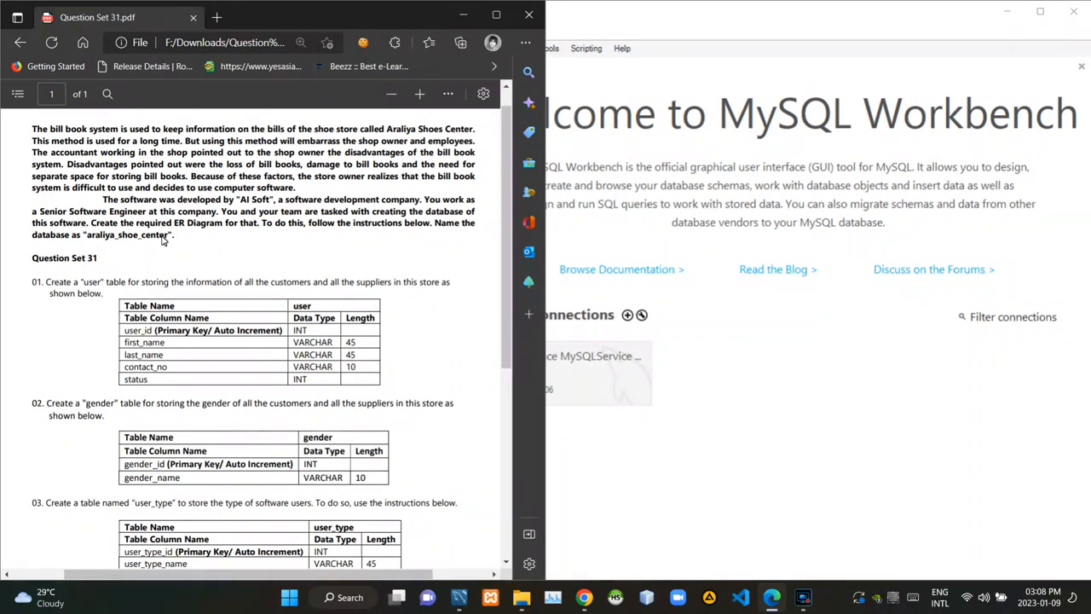
Bring the MySQL Workbench welcome screen in front of the question PDF
click(727, 401)
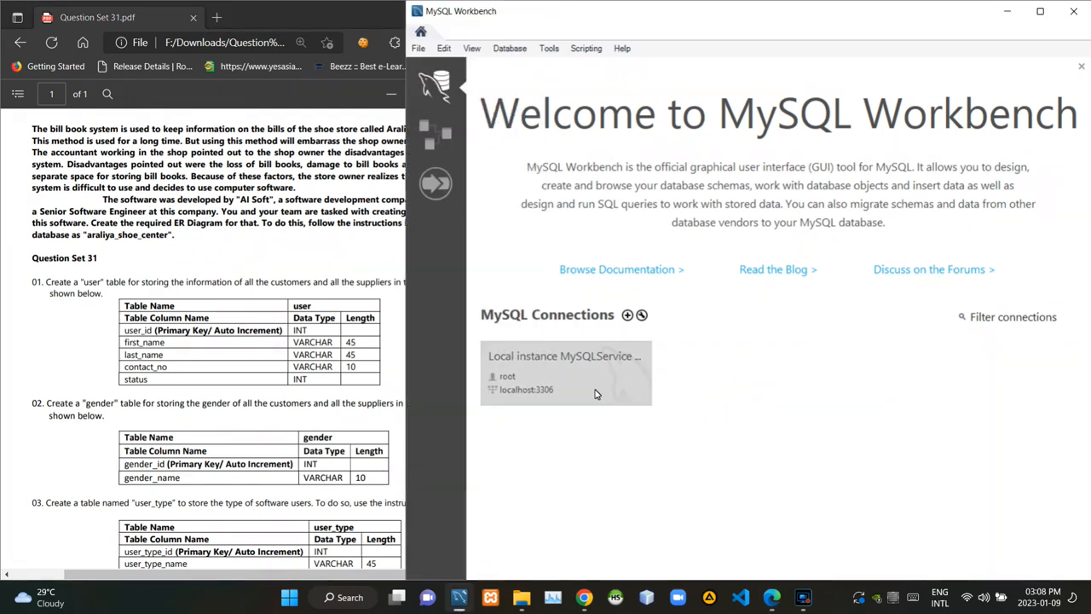
Create a new model, rename the default schema to araliya_shoe_center and add an EER diagram
click(419, 48)
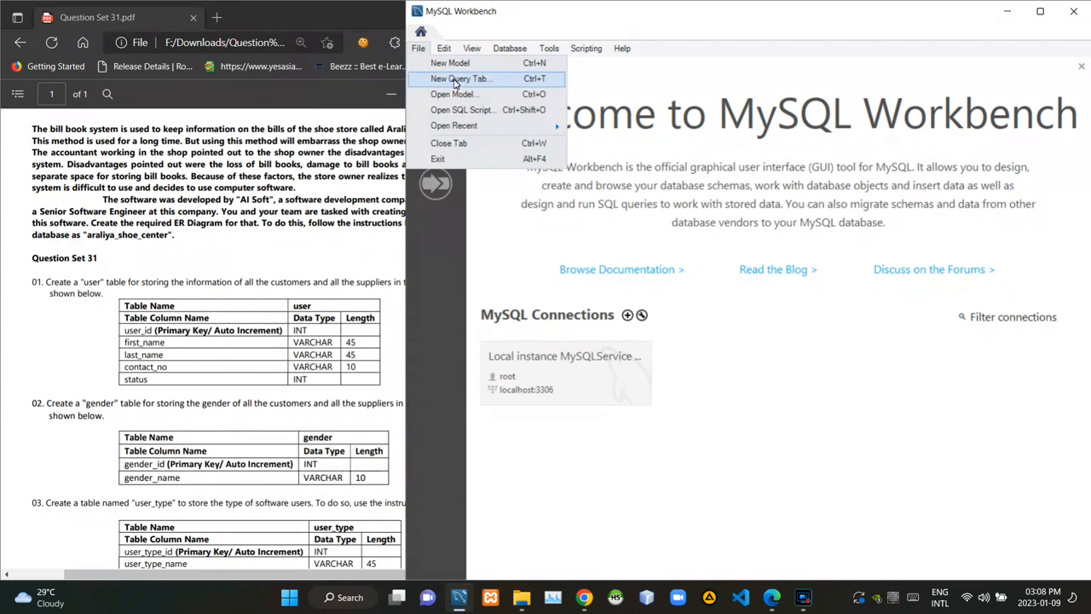
click(452, 64)
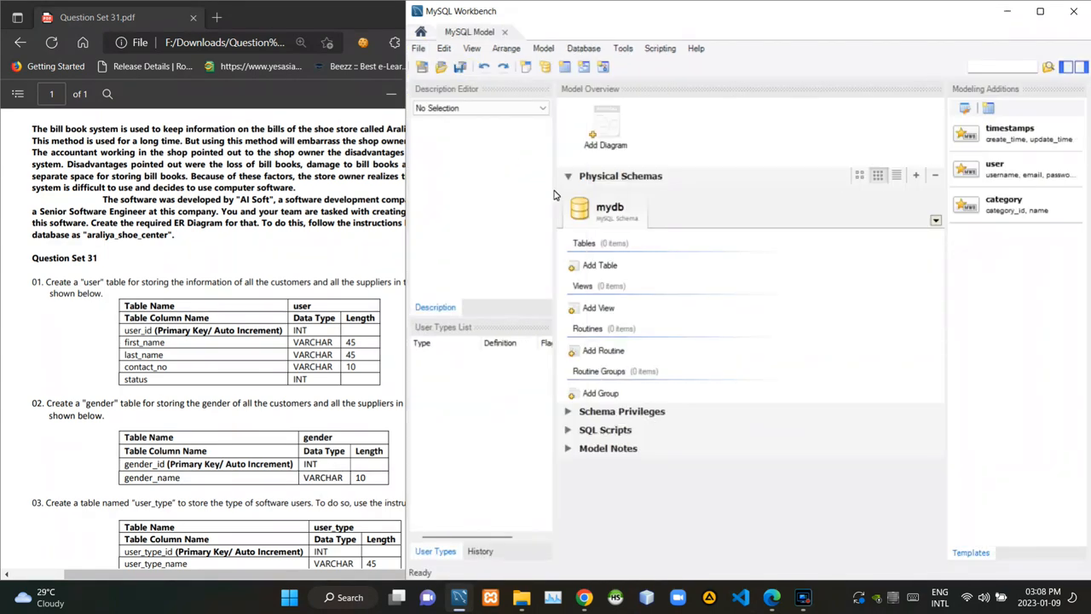
double_click(612, 212)
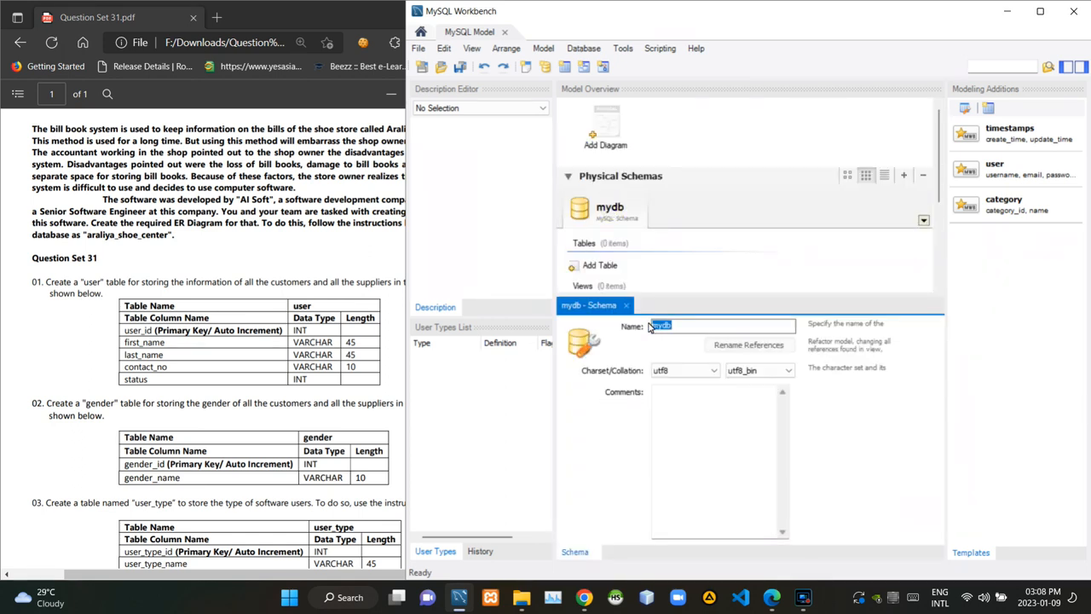
text(araliya_shoe_center)
key(Return)
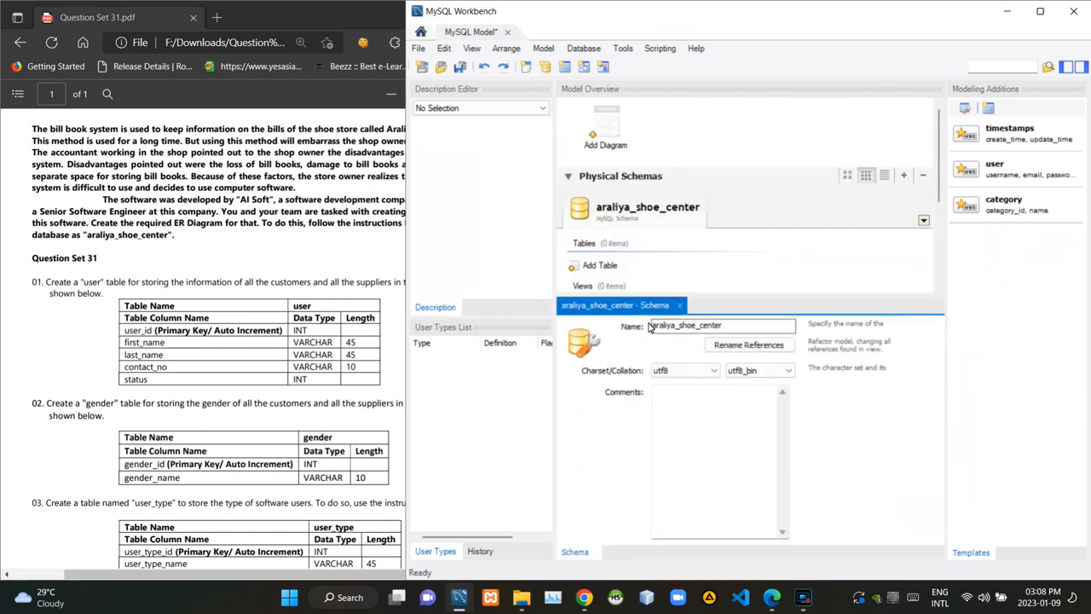
double_click(616, 115)
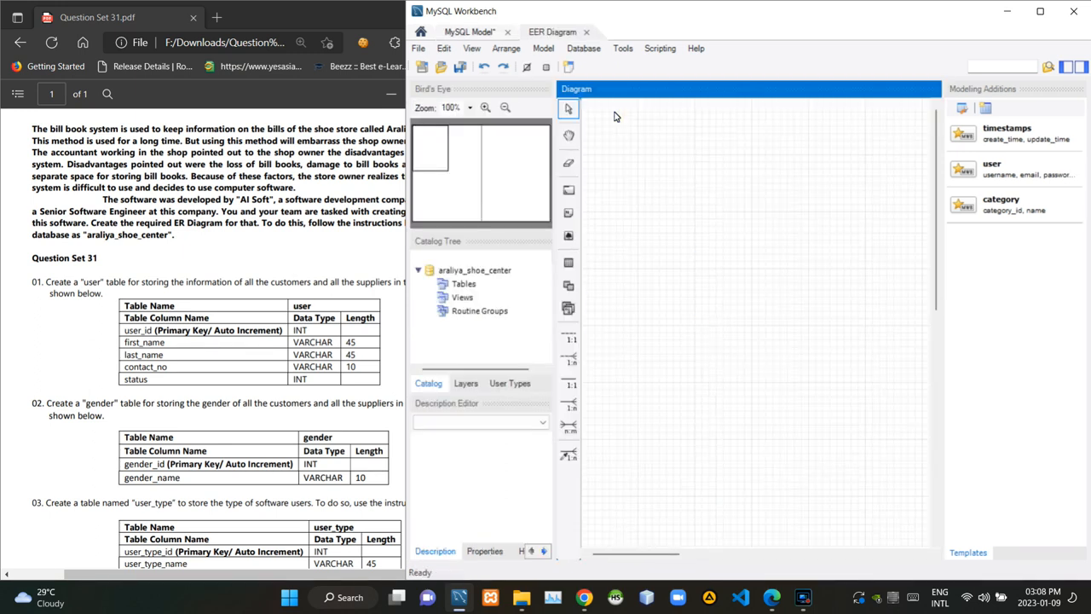
Check the question PDF, then select the Place a New Table tool on the empty diagram
click(371, 286)
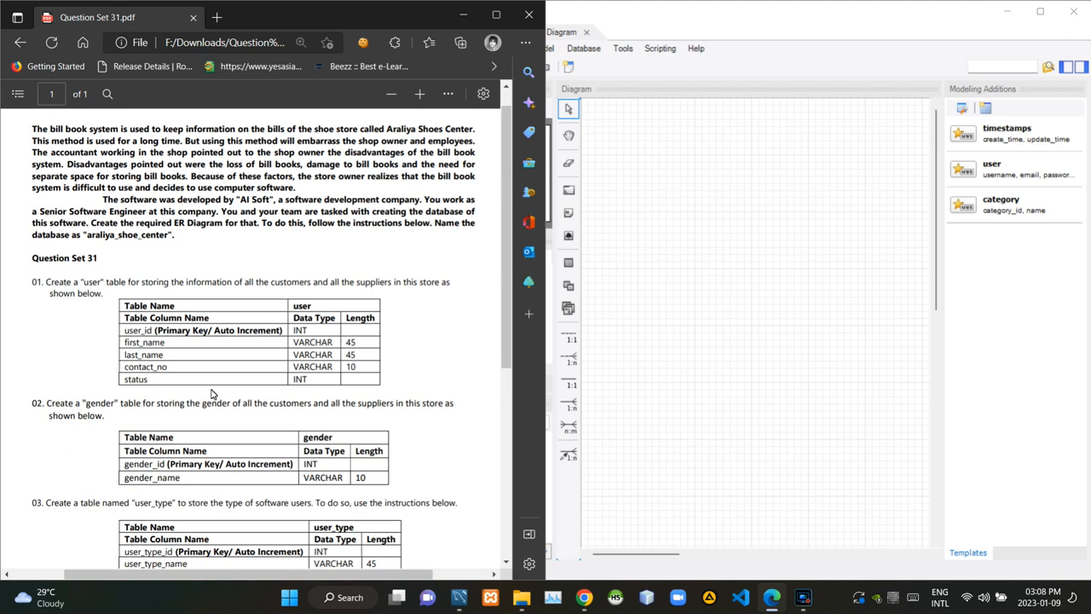
click(569, 262)
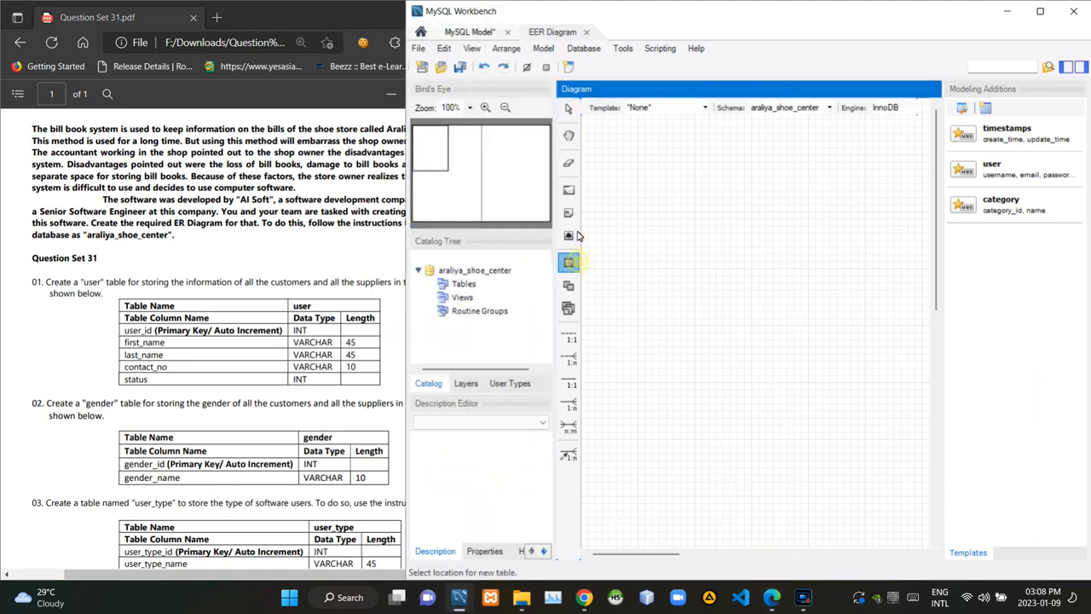
Place the user table with user_id INT auto-increment key, first_name and last_name columns
click(588, 120)
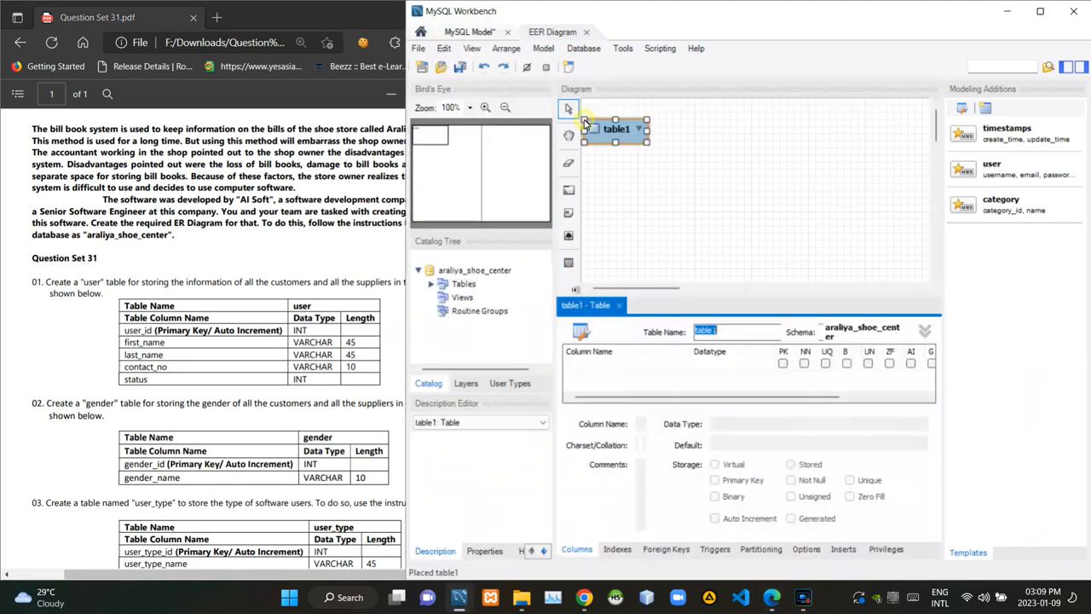
text(user)
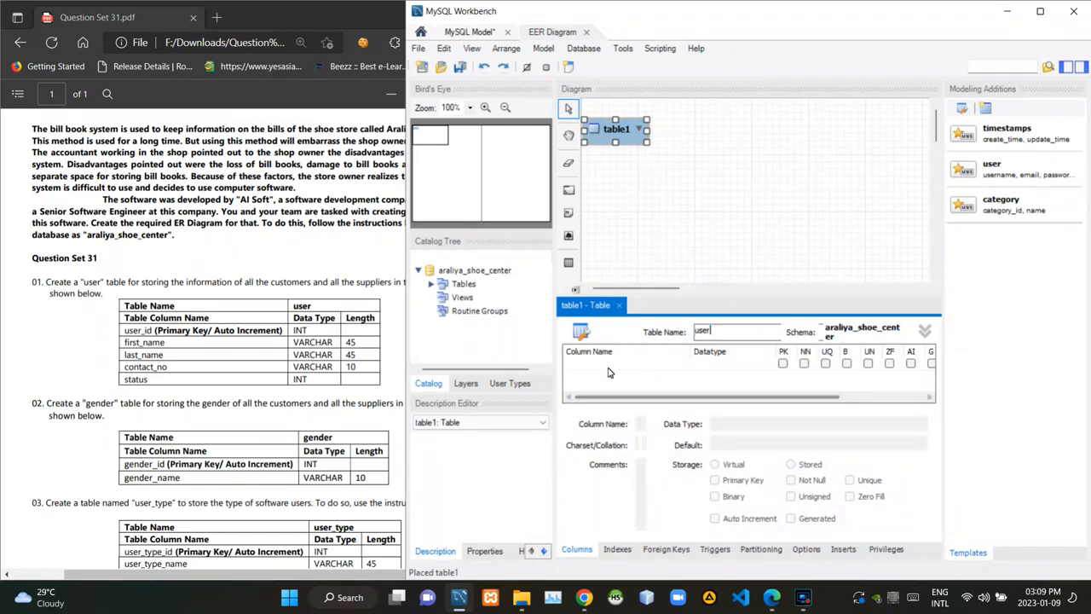
double_click(627, 364)
text(user_id)
key(Return)
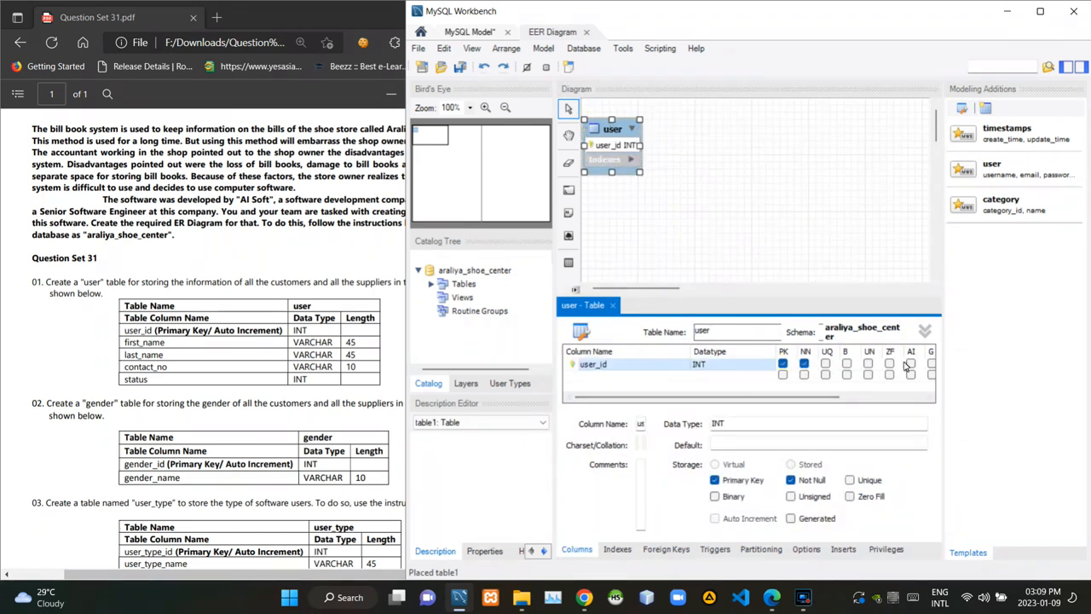
key(Tab)
text(first_name)
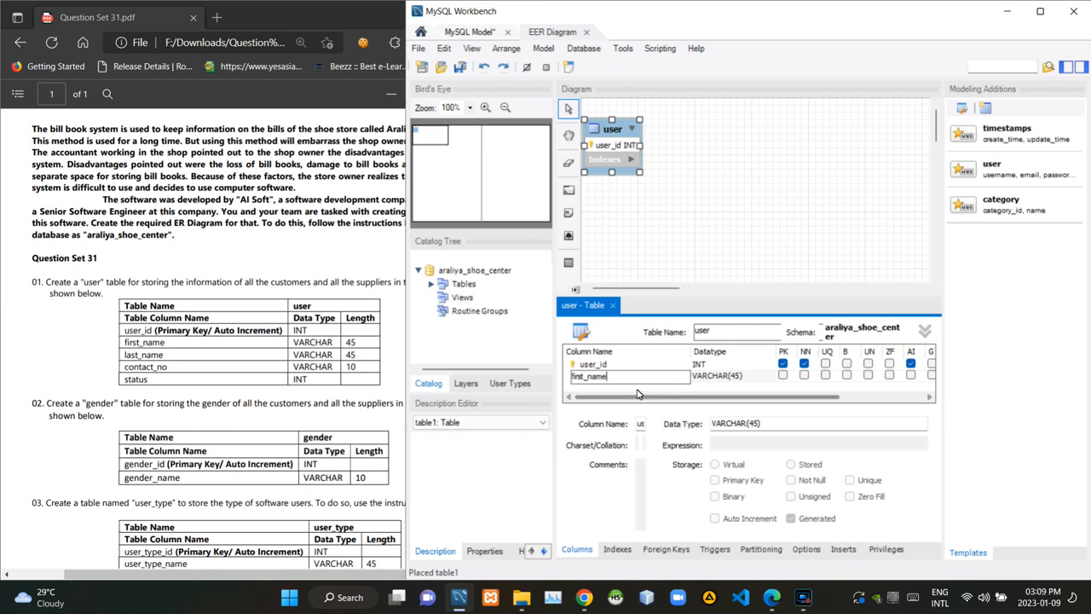
key(Return)
key(Tab)
text(las)
key(Return)
key(Tab)
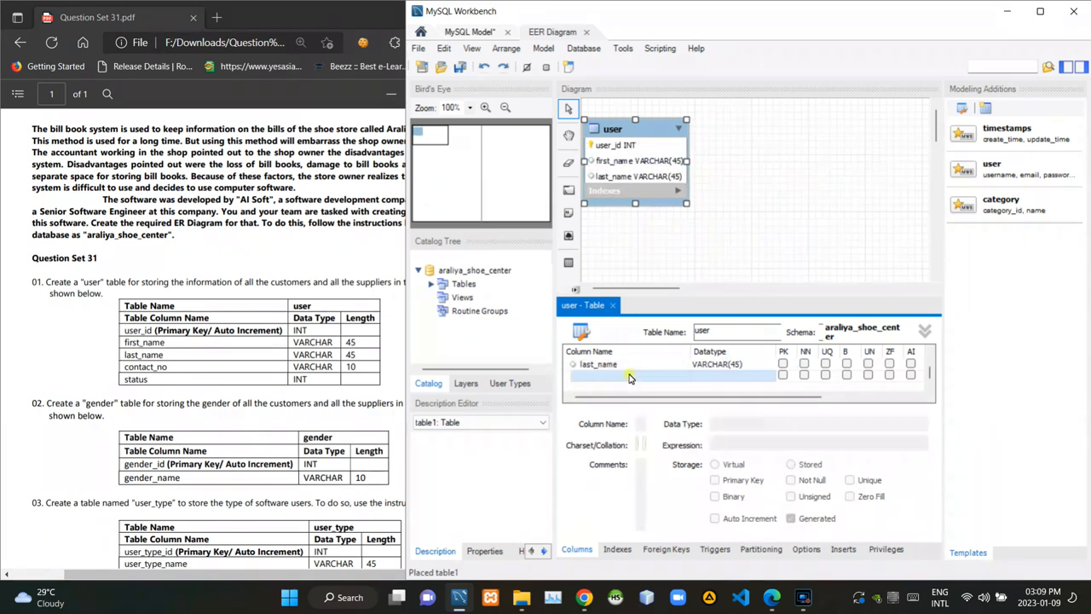
text(contact_no)
Add contact_no VARCHAR(10) and status columns to user and close its editor
key(Return)
click(735, 377)
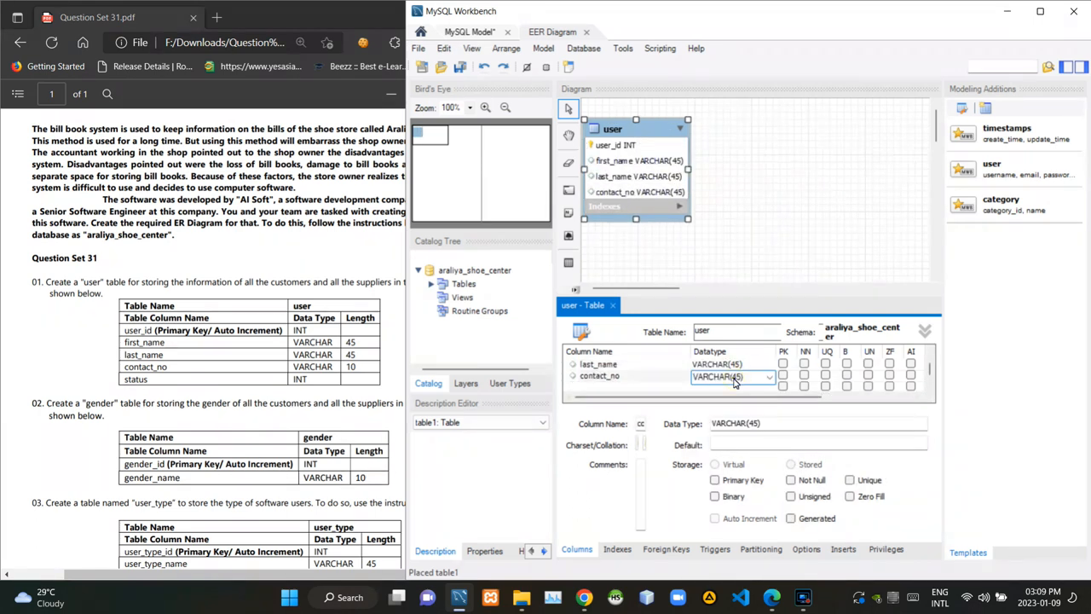
key(Return)
double_click(597, 387)
text(status)
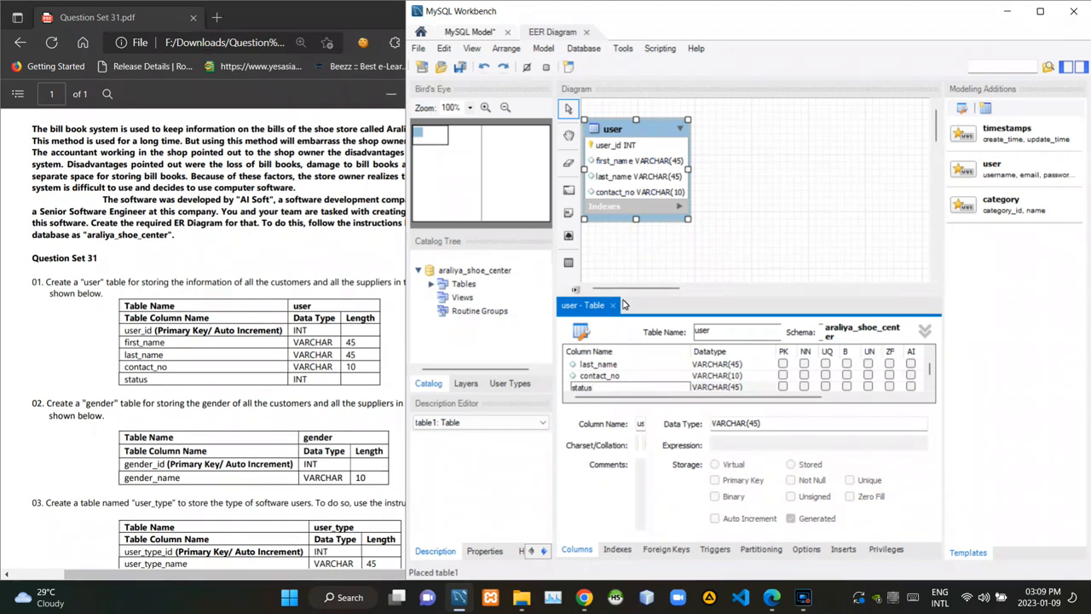
click(614, 305)
click(256, 341)
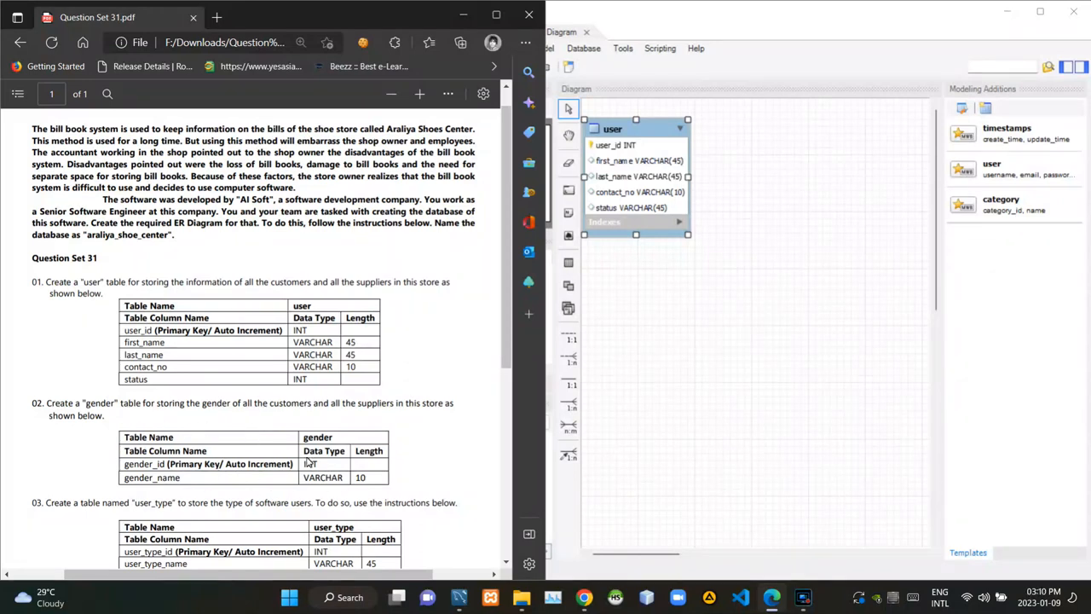
Place a gender table right of user with gender_id INT as auto-increment primary key
click(569, 263)
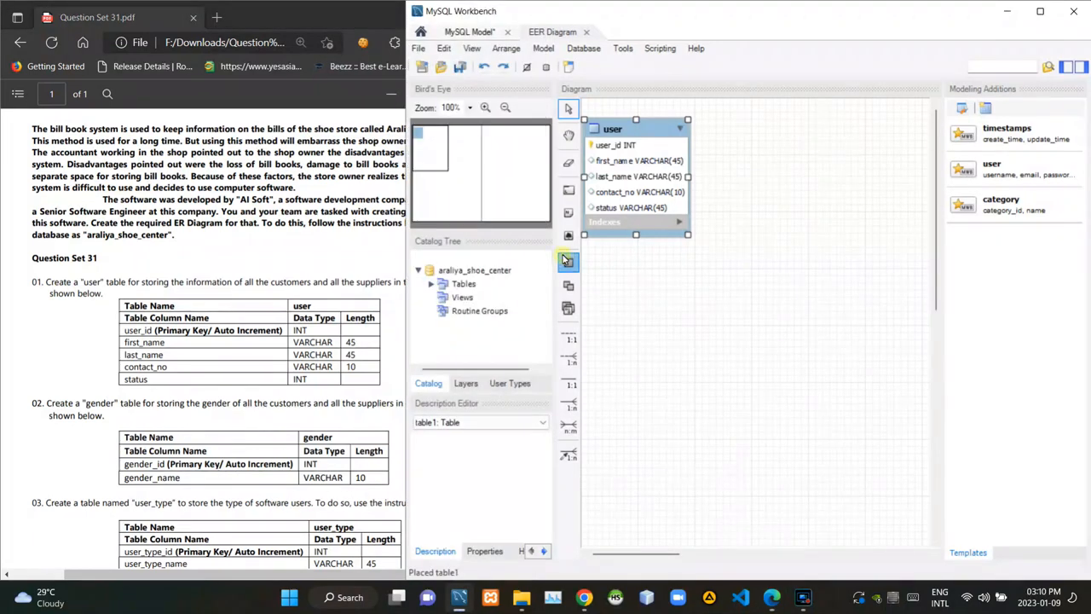
click(699, 129)
double_click(730, 133)
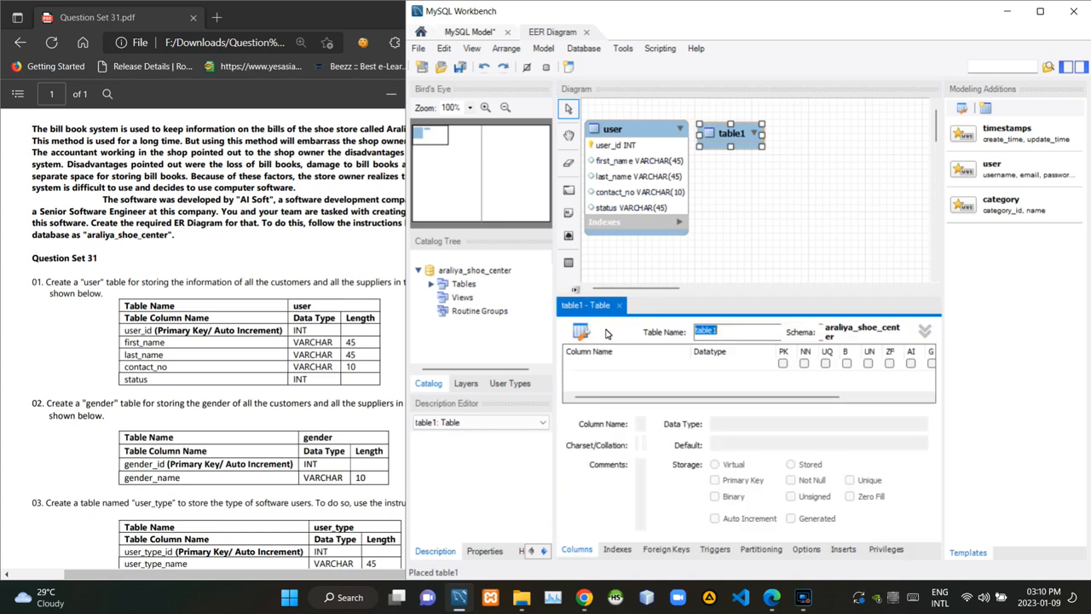
text(gen)
key(Return)
double_click(627, 364)
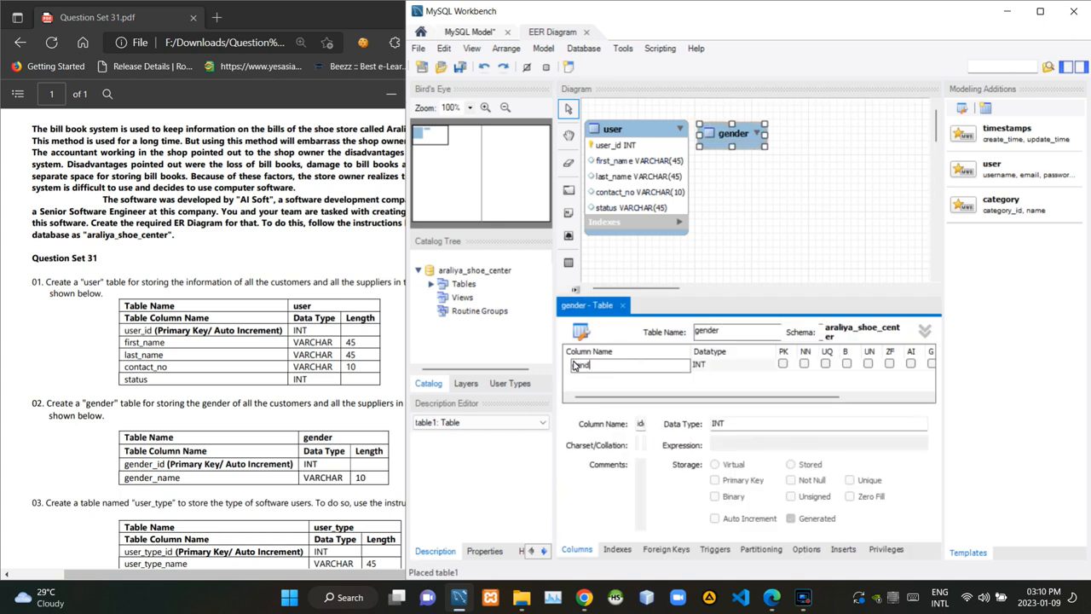
text(gender_id)
key(Return)
click(783, 364)
click(911, 364)
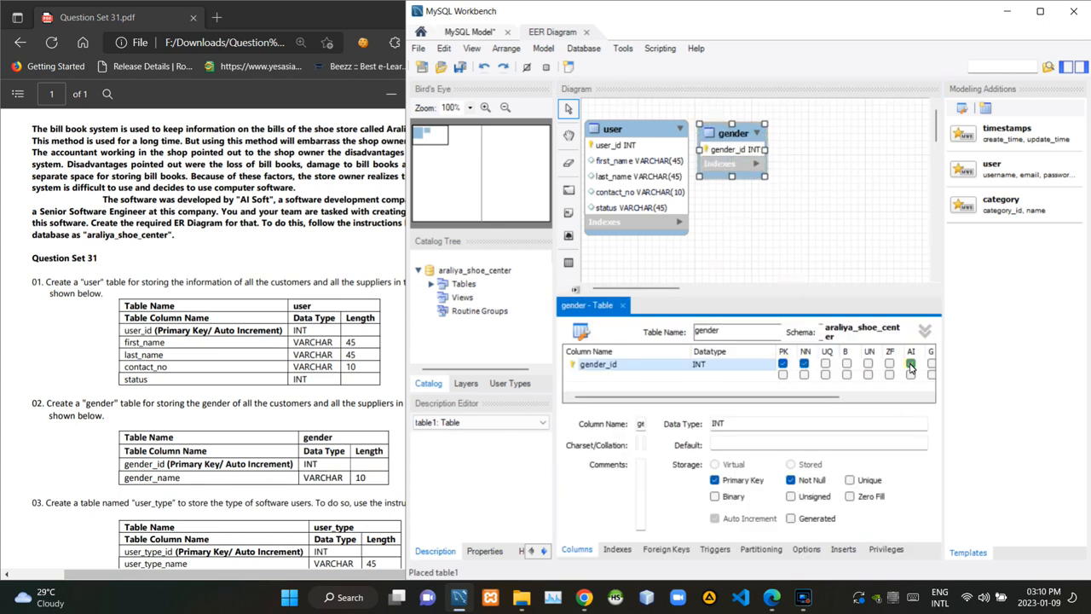
Add gender_name VARCHAR(10) to gender, close the editor and recheck the PDF
double_click(623, 377)
text(gender_name)
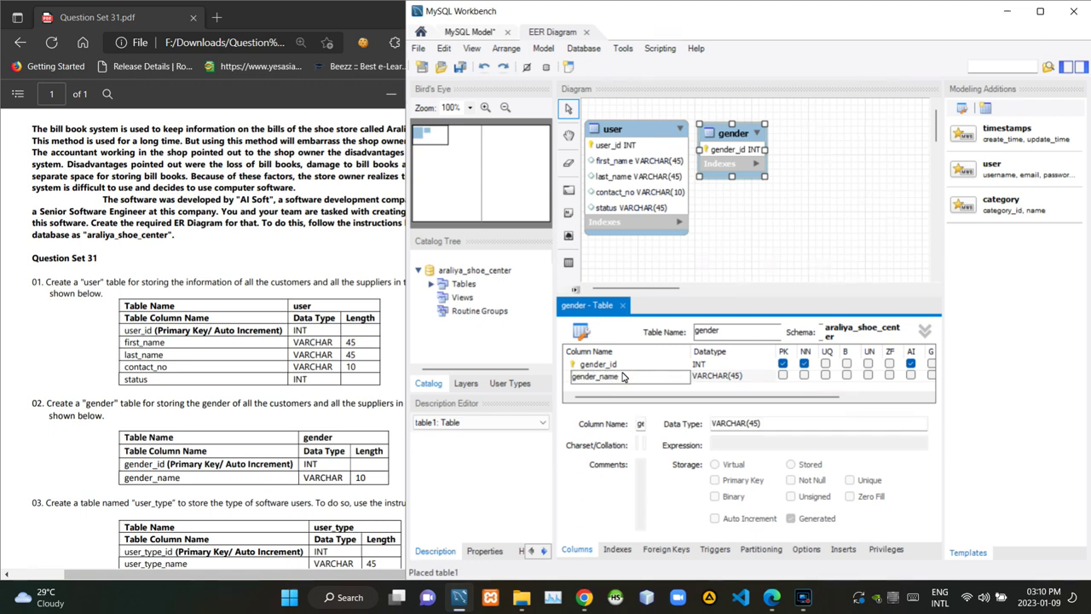
key(Tab)
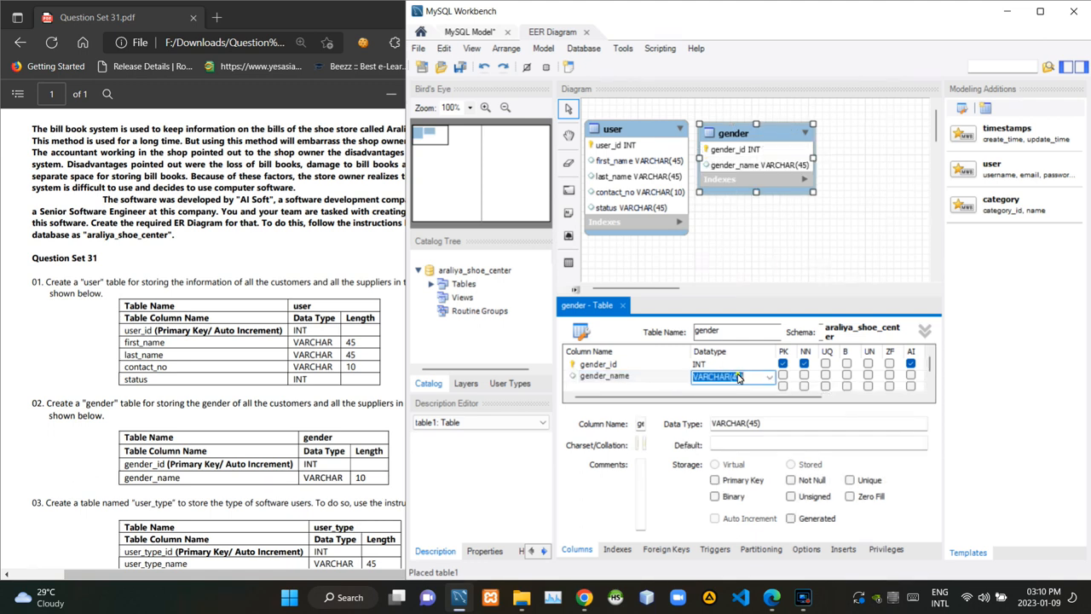
text(VARCHAR(10))
key(Return)
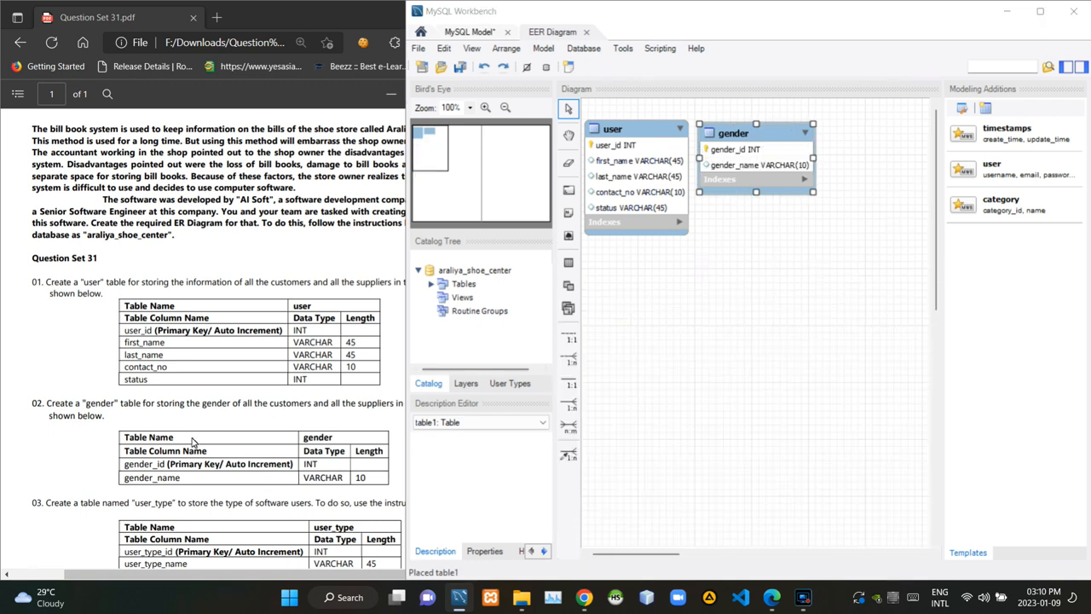
click(193, 441)
scroll(194, 441, down, 2)
scroll(194, 441, down, 1)
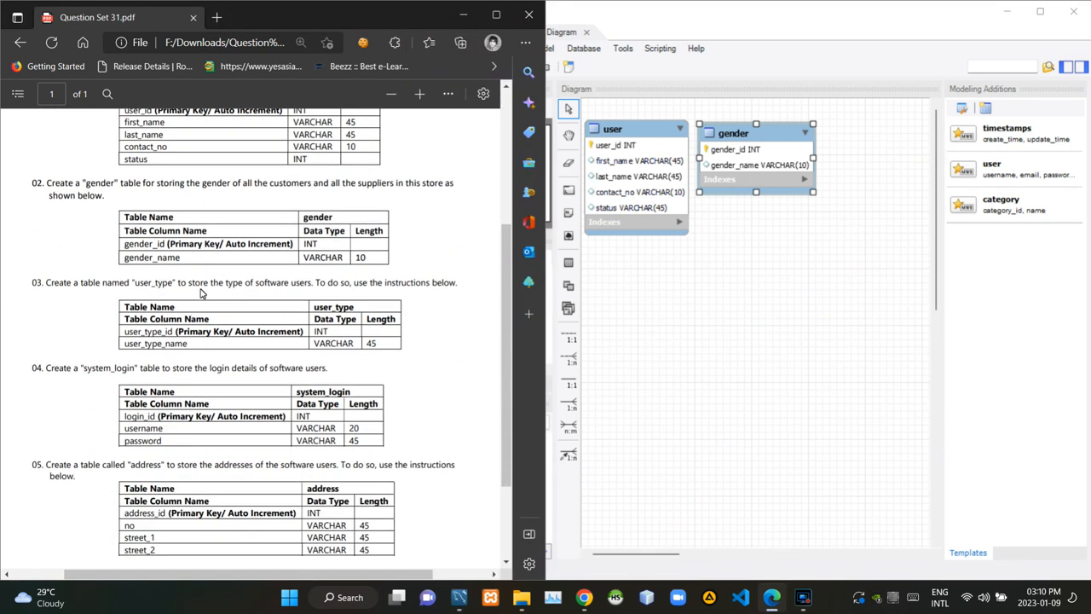
click(568, 263)
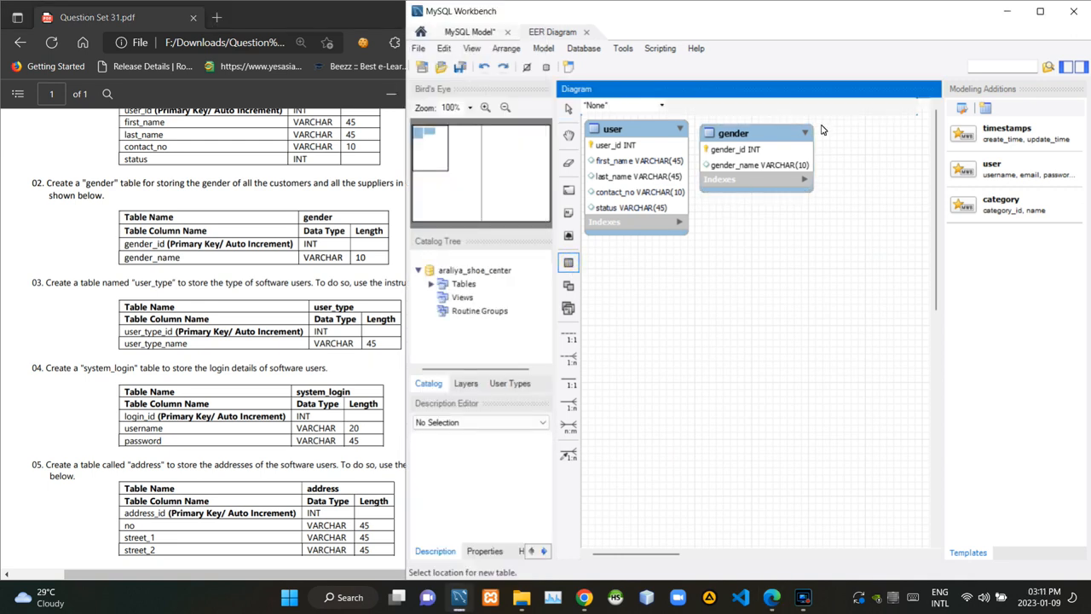
Place a user_type table with user_type_id INT auto-increment key and user_type_name VARCHAR(45)
click(822, 129)
double_click(852, 134)
text(user_type)
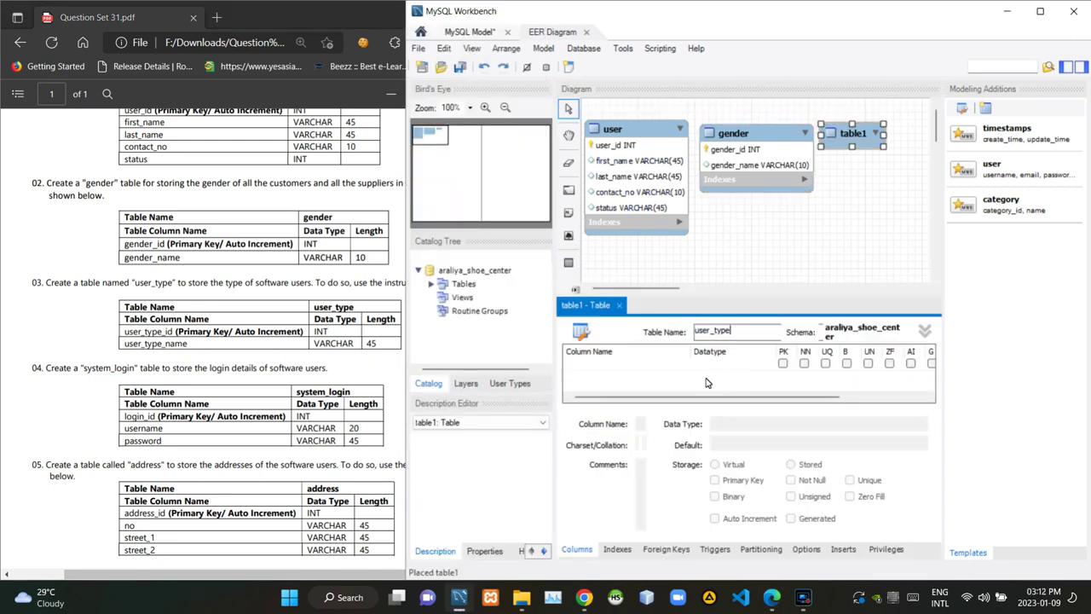
double_click(651, 364)
text(user_type_id)
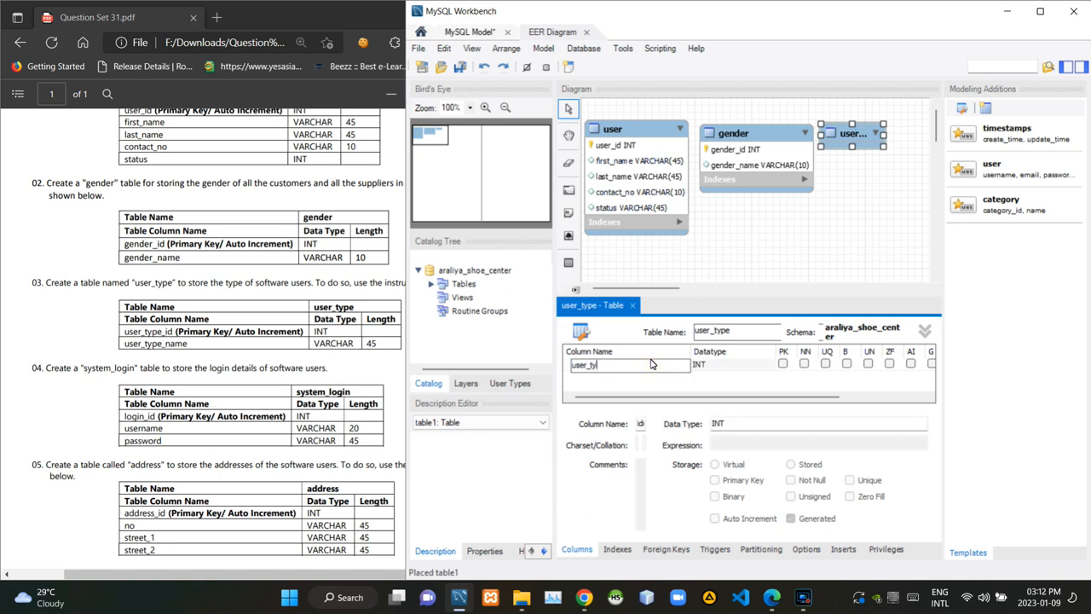
key(Return)
double_click(607, 377)
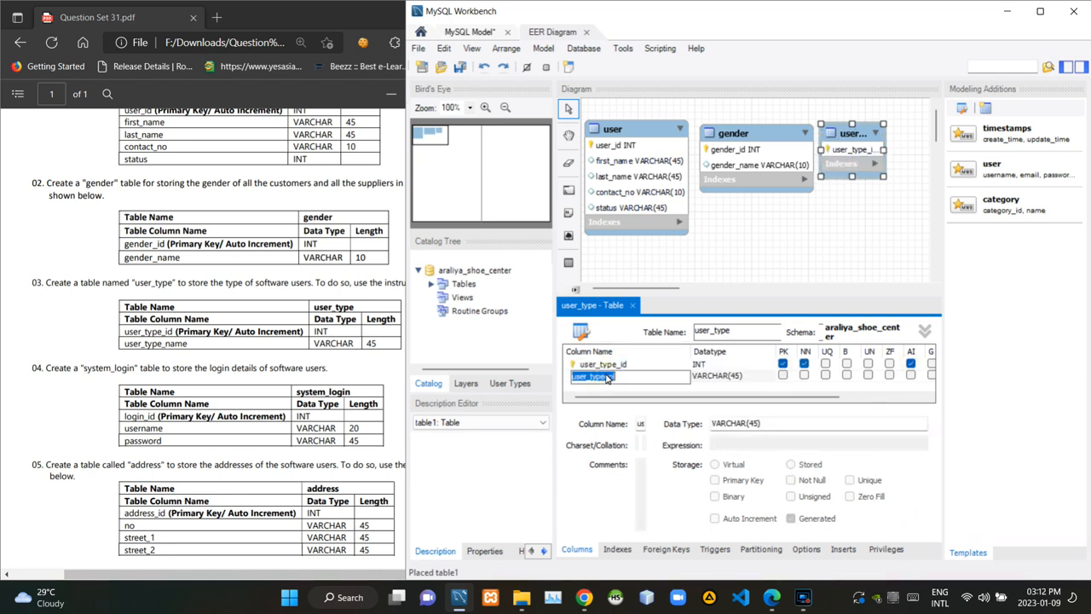
text(user)
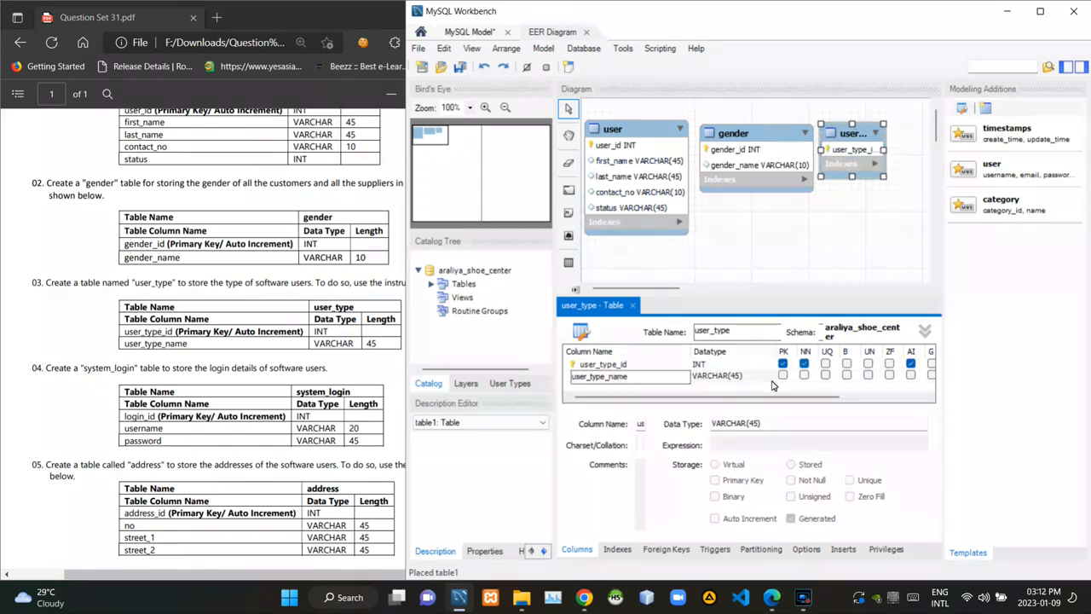
key(Return)
click(633, 305)
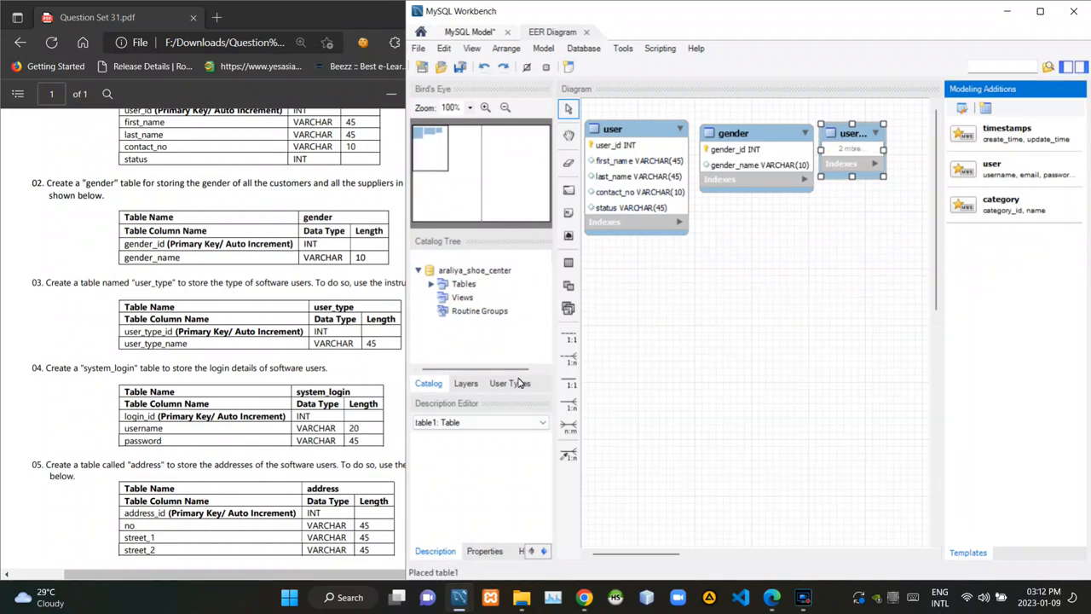
Widen the user_type table on the diagram so its column names show
click(848, 172)
click(882, 248)
drag(883, 169, 902, 164)
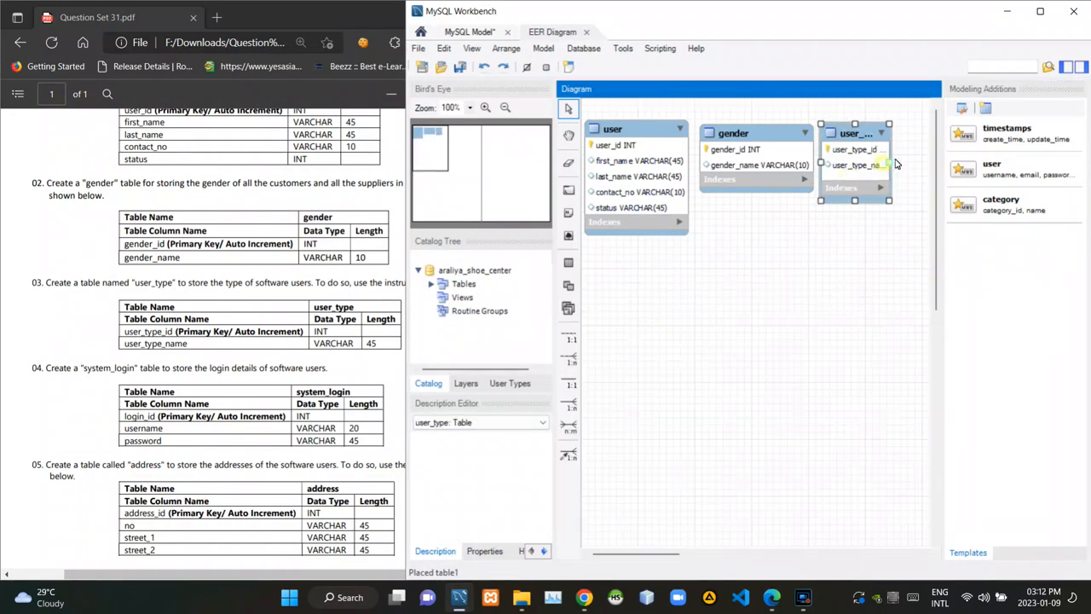
Place a new table below user, align it and rename it system_login
click(337, 352)
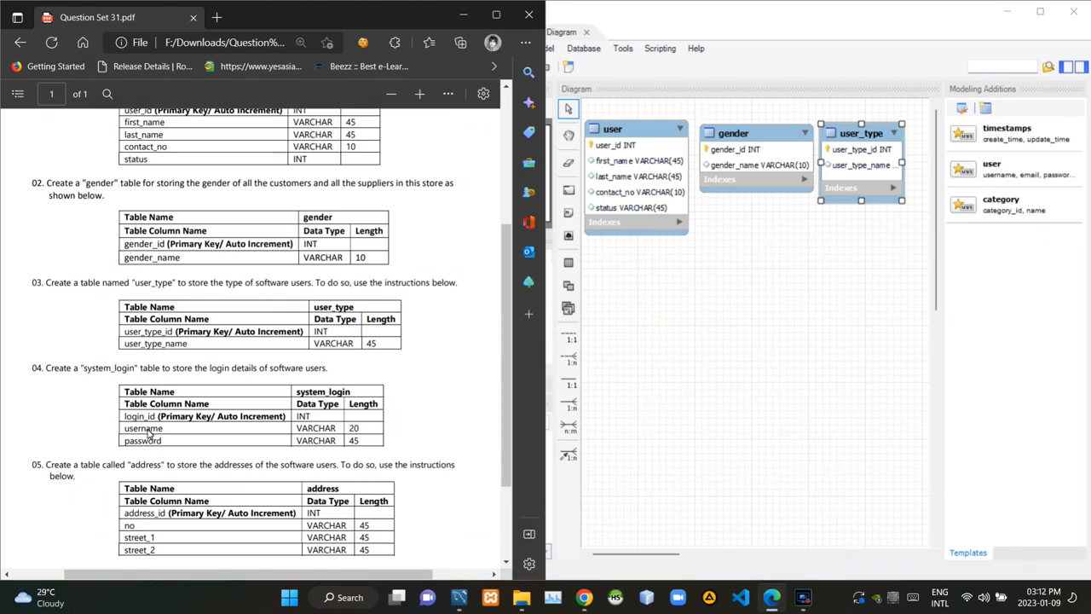
click(568, 263)
click(569, 263)
click(606, 249)
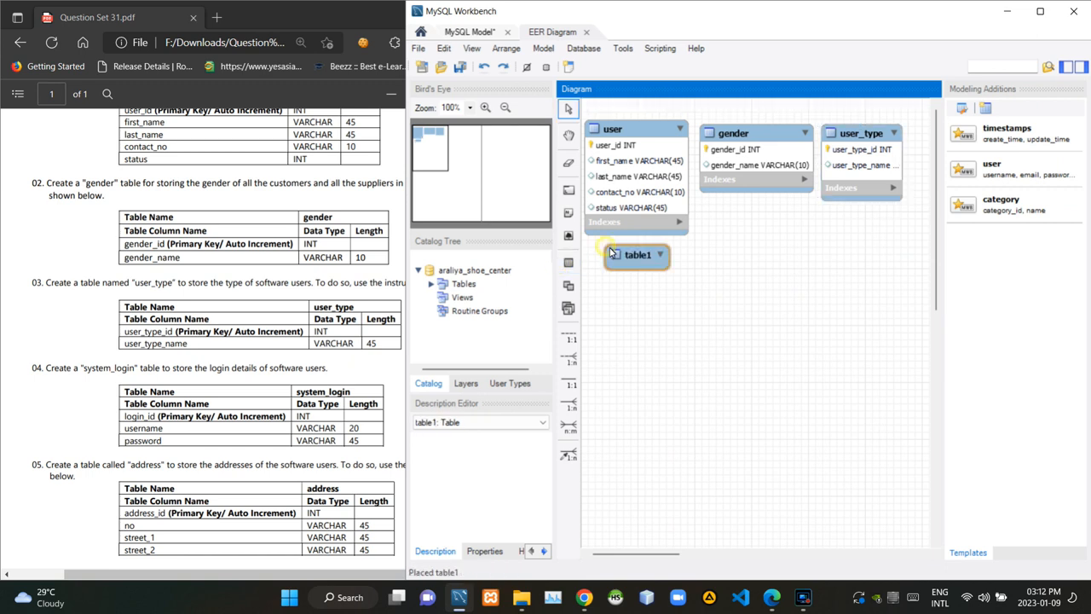
double_click(629, 257)
drag(629, 257, 607, 252)
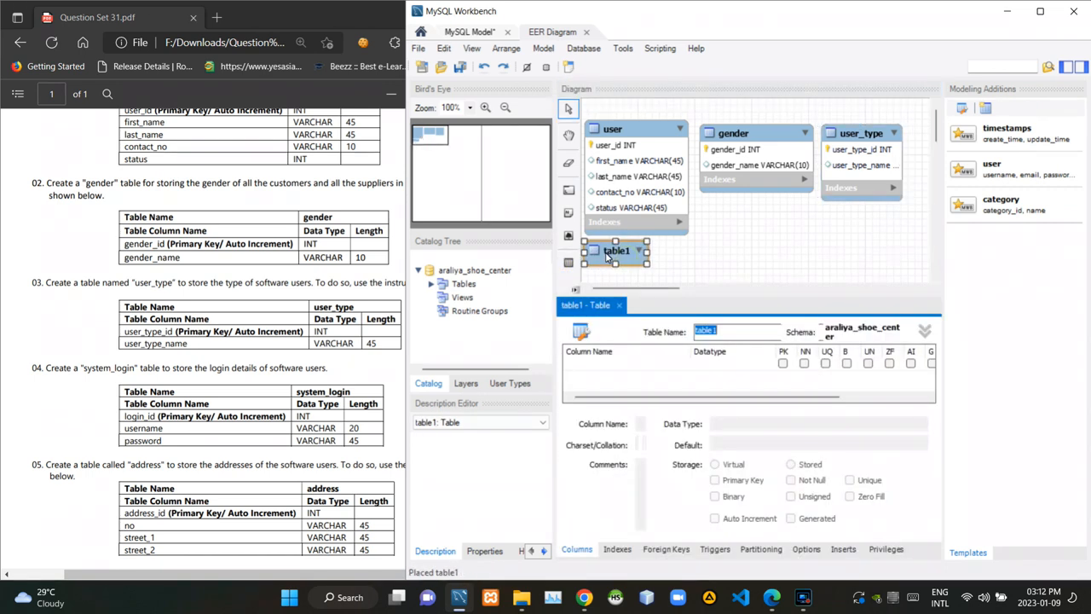
click(715, 333)
drag(720, 332, 679, 335)
text(system_lo)
text(gin)
Add login_id INT auto-increment key, user_name VARCHAR(20) and password VARCHAR(45), then close the editor
double_click(597, 365)
text(login_)
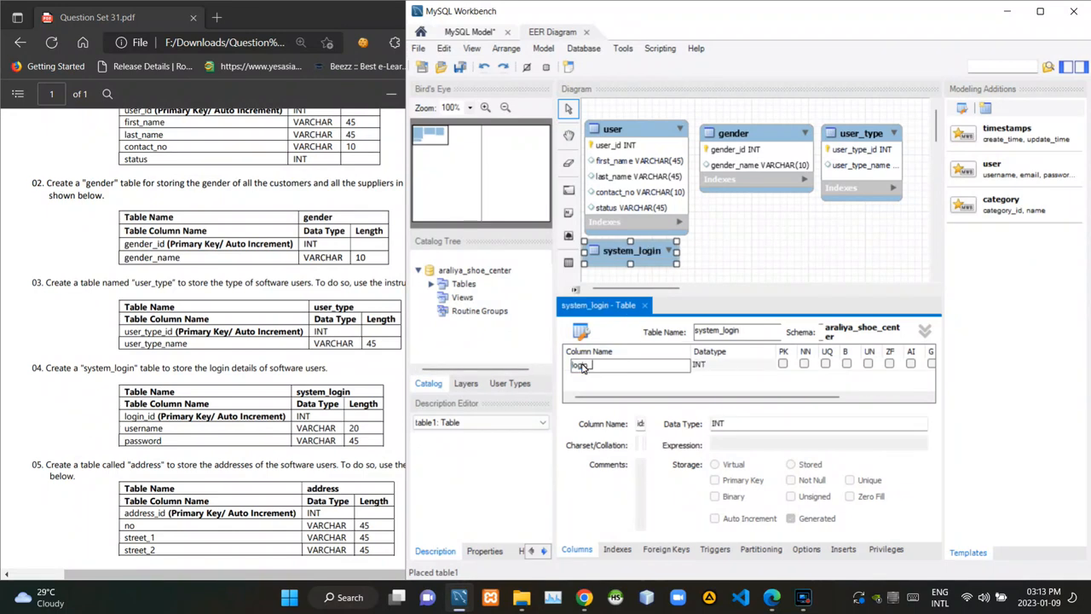
text(id)
key(Return)
click(910, 364)
double_click(611, 377)
text(user_name)
double_click(734, 378)
text(20)
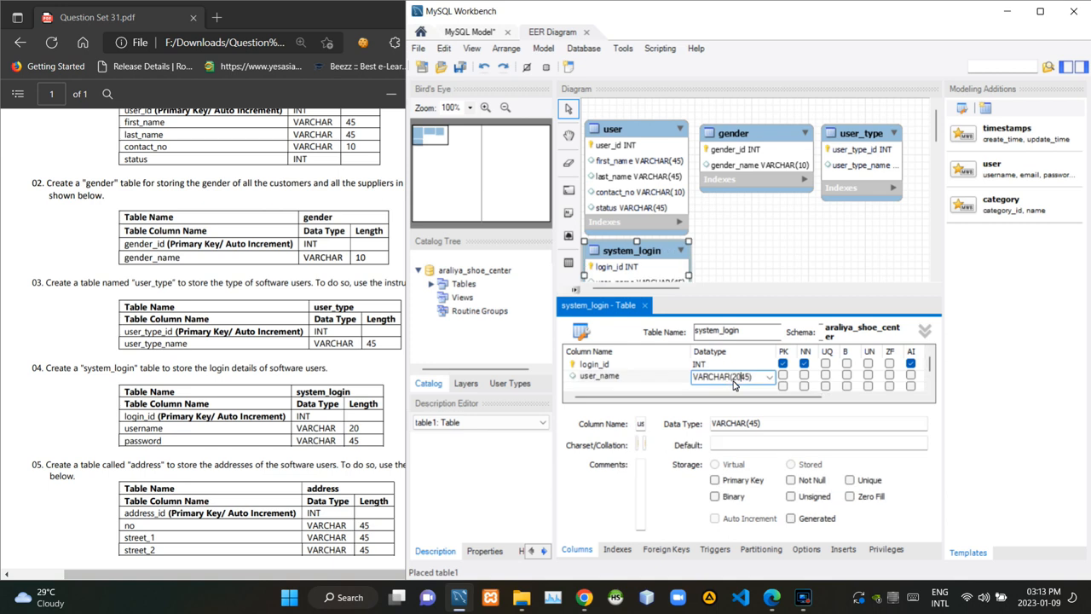
key(Return)
double_click(600, 388)
text(password)
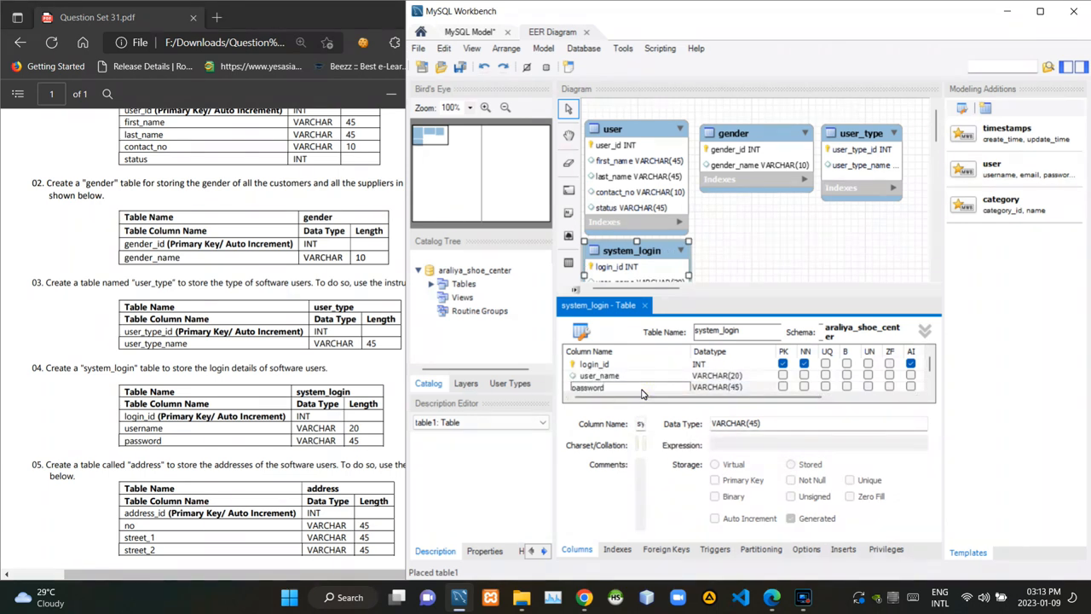
click(646, 306)
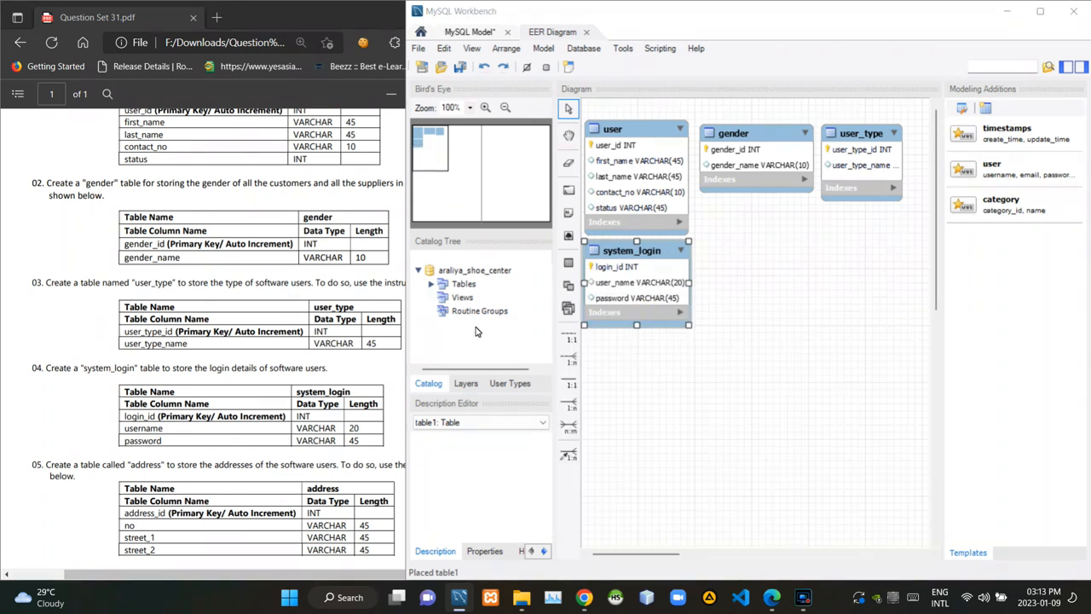
click(314, 416)
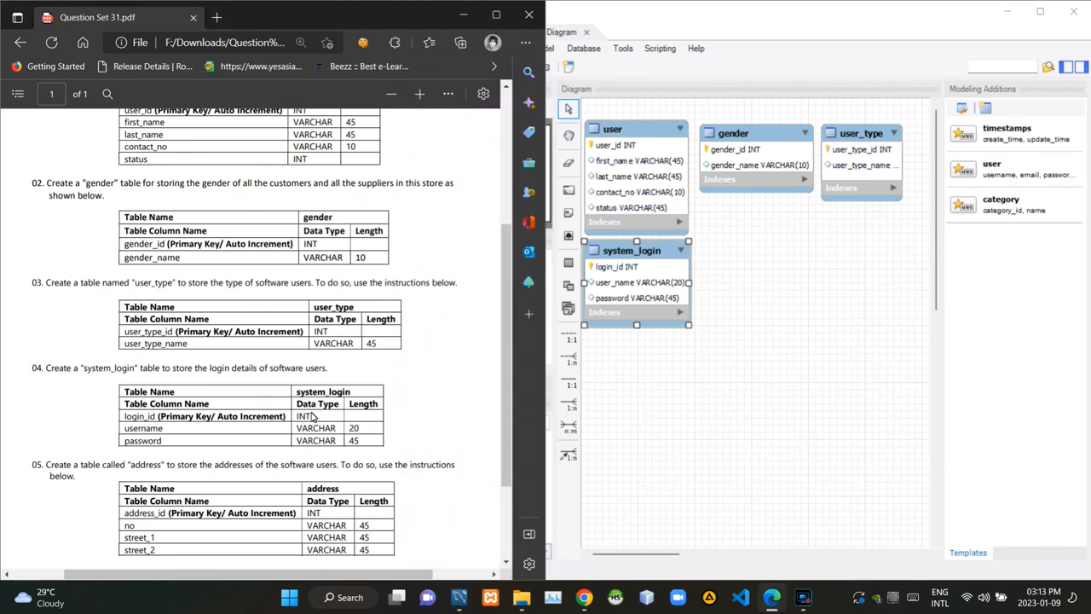
scroll(314, 416, down, 2)
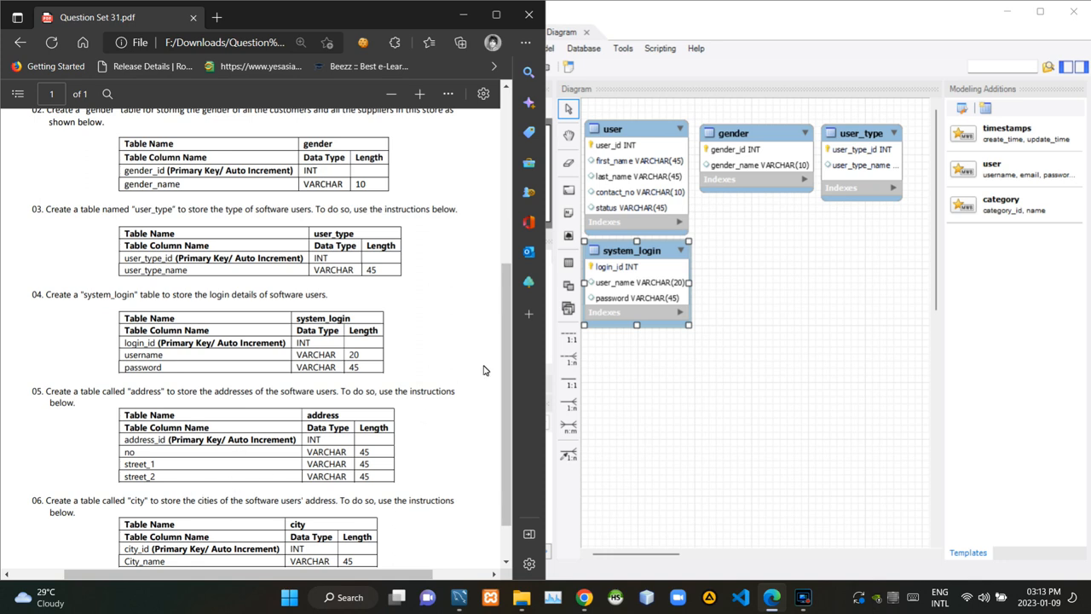
Place an address table below gender with address_id INT as auto-increment primary key
click(568, 263)
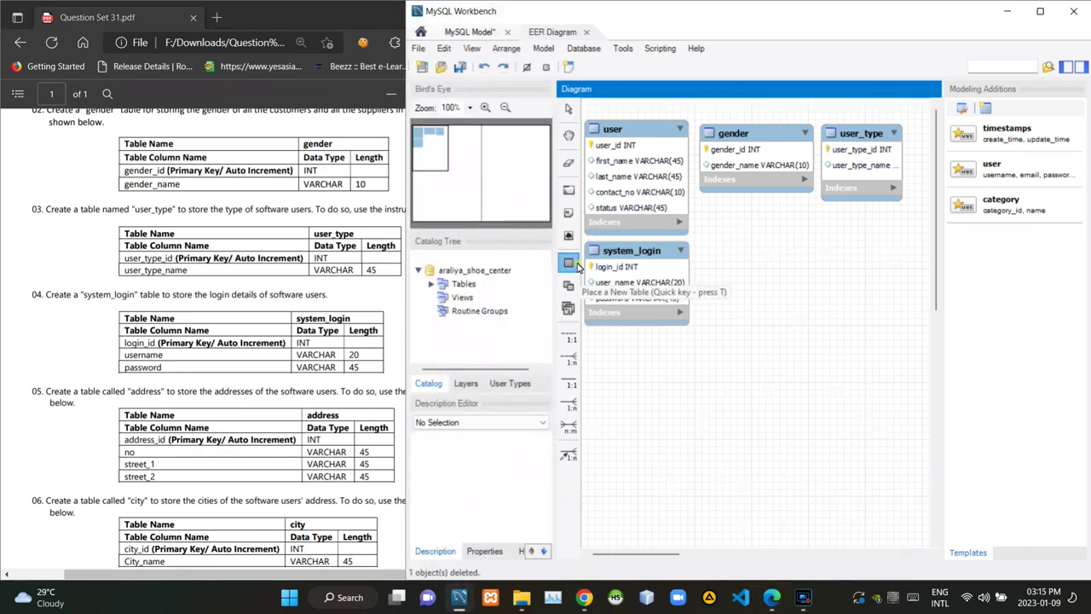
click(704, 217)
double_click(729, 220)
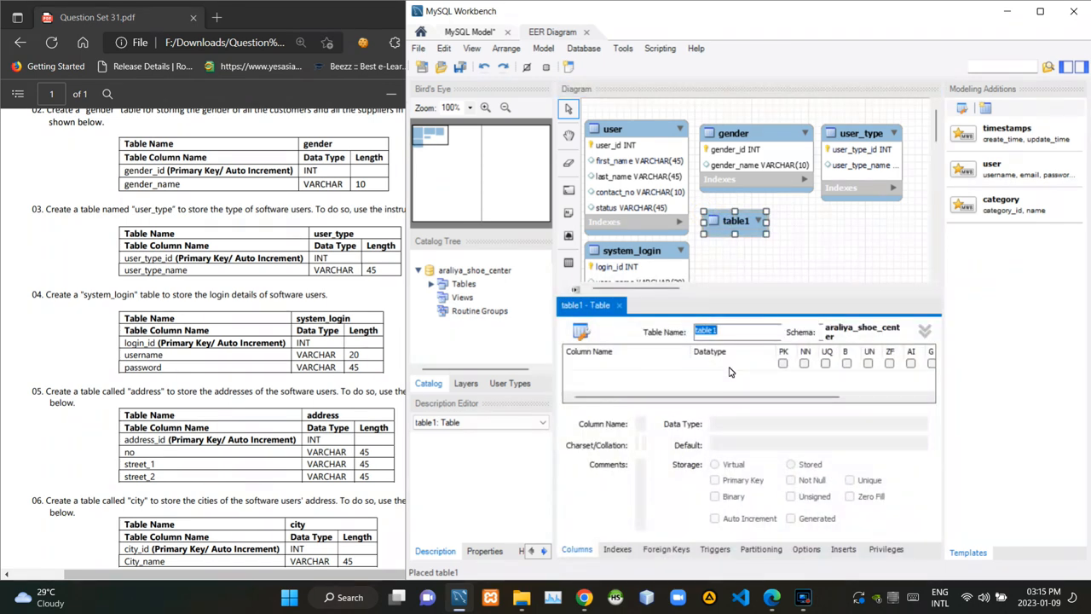
text(address)
double_click(627, 369)
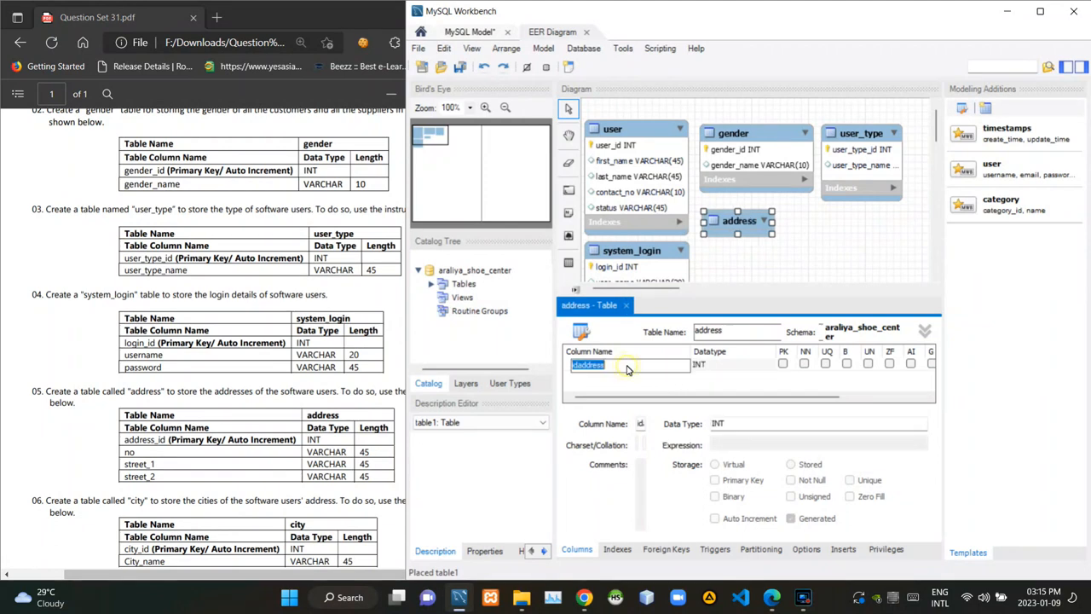
text(address_id)
key(Return)
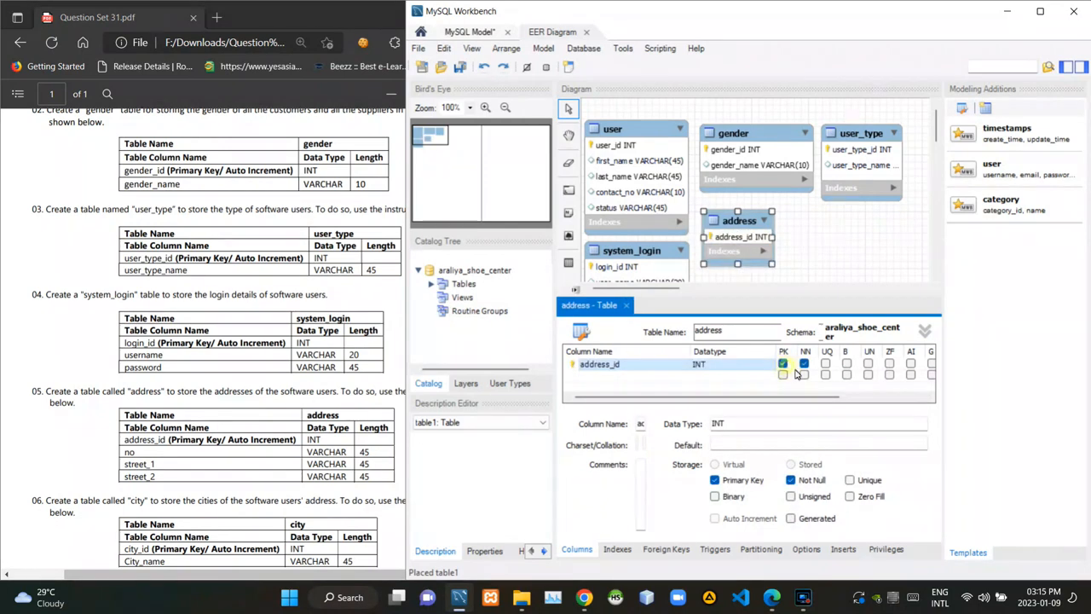
Add no, street_1 and street_2 VARCHAR(45) columns to address and close its editor
double_click(632, 378)
text(no)
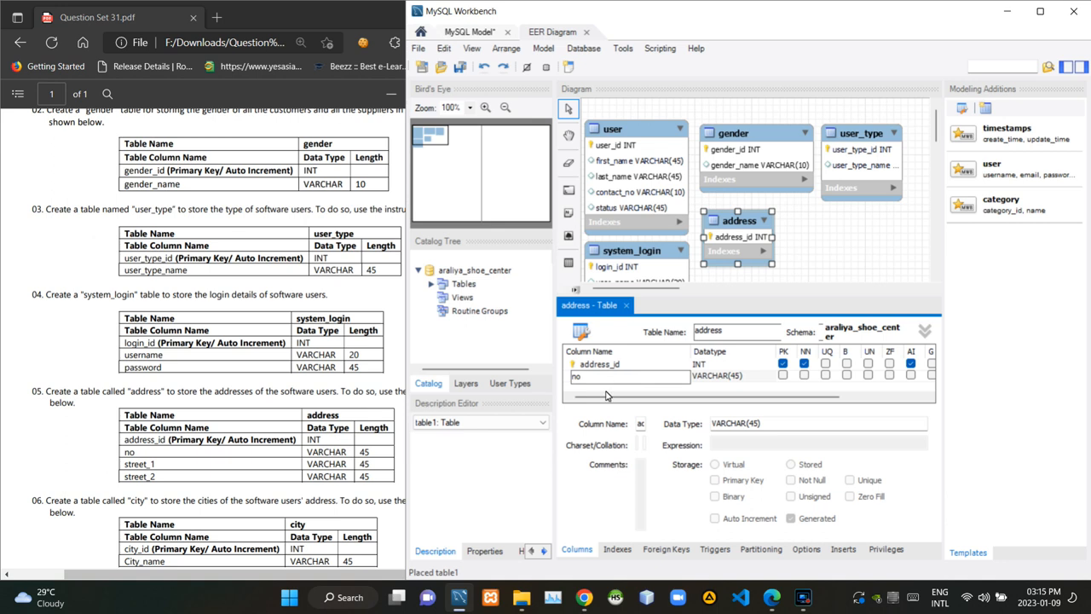
key(Return)
text(street_1)
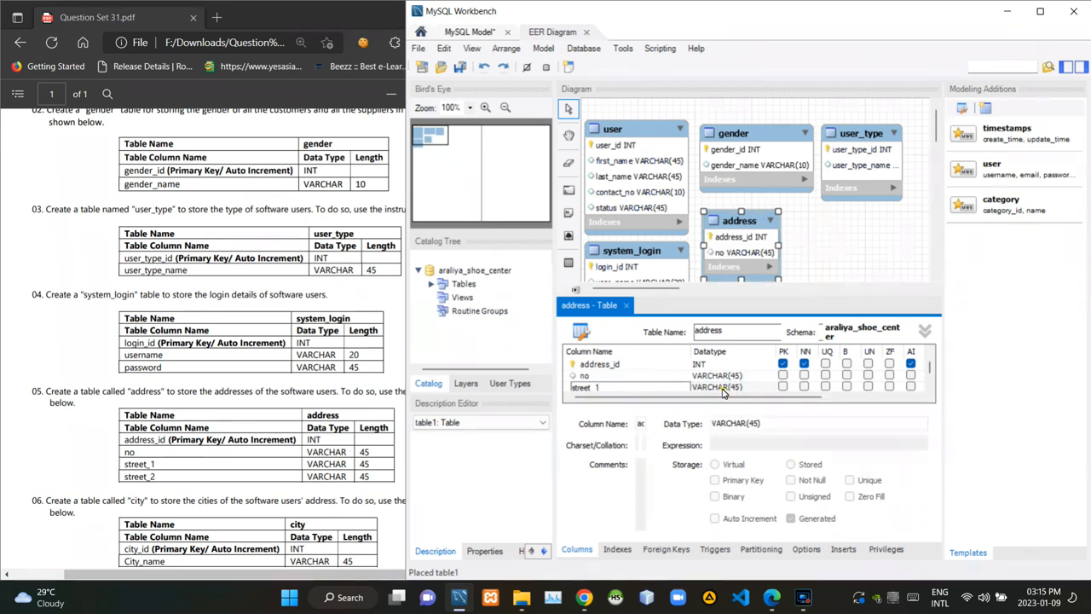
key(Return)
text(street_2)
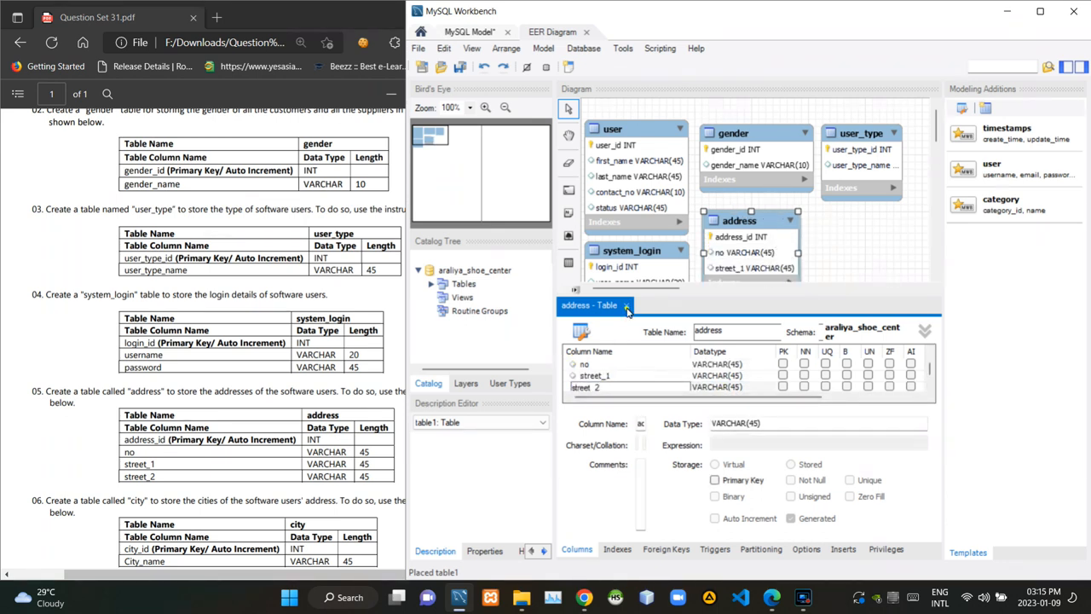
click(627, 305)
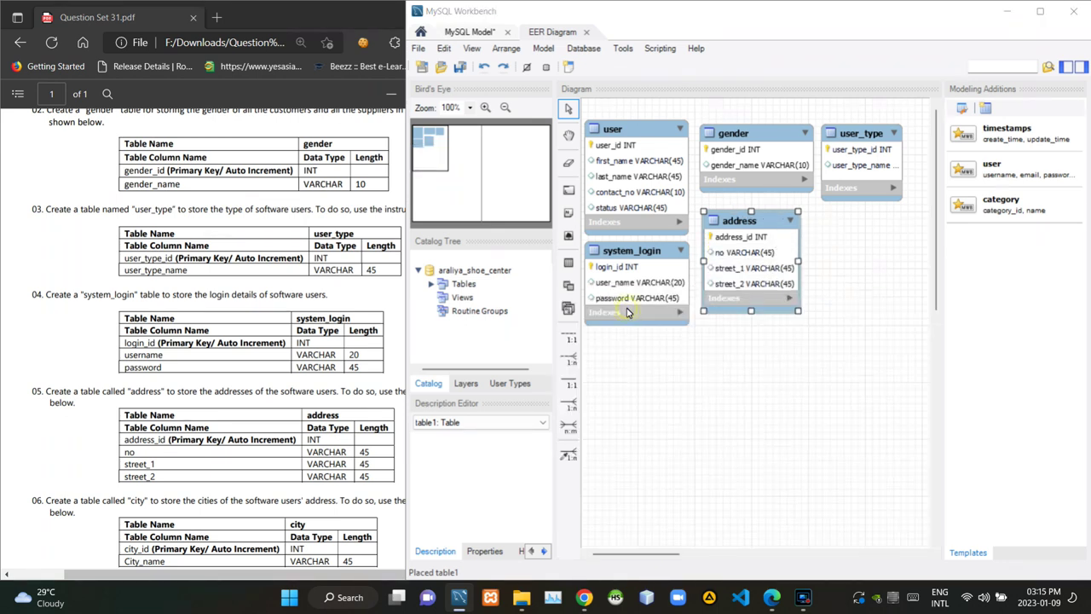
click(201, 426)
scroll(201, 427, down, 1)
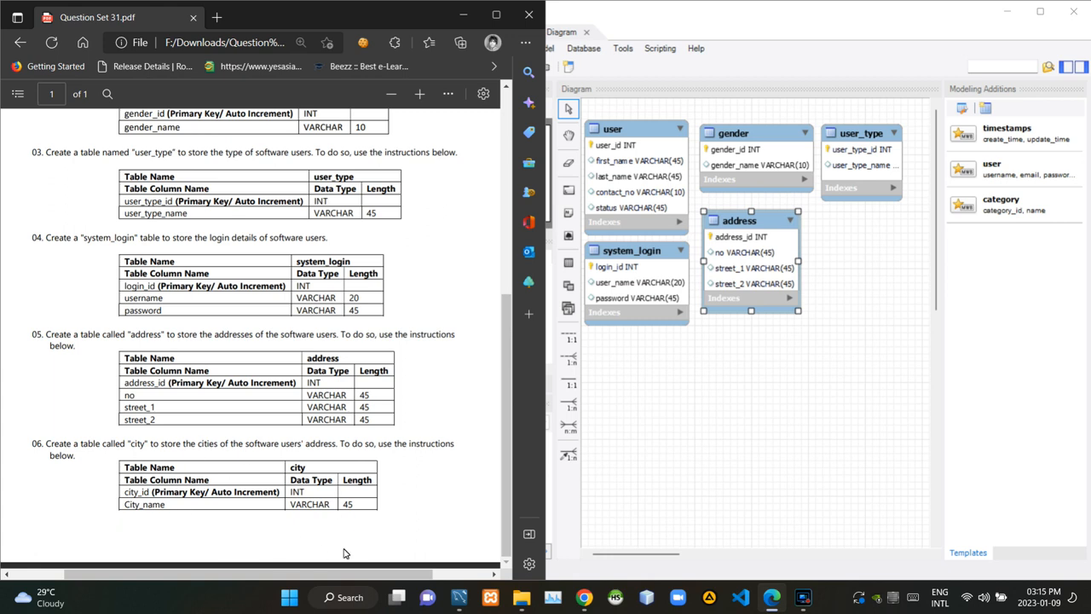
Place a city table right of address with city_id INT as auto-increment primary key
click(568, 284)
click(568, 263)
click(819, 214)
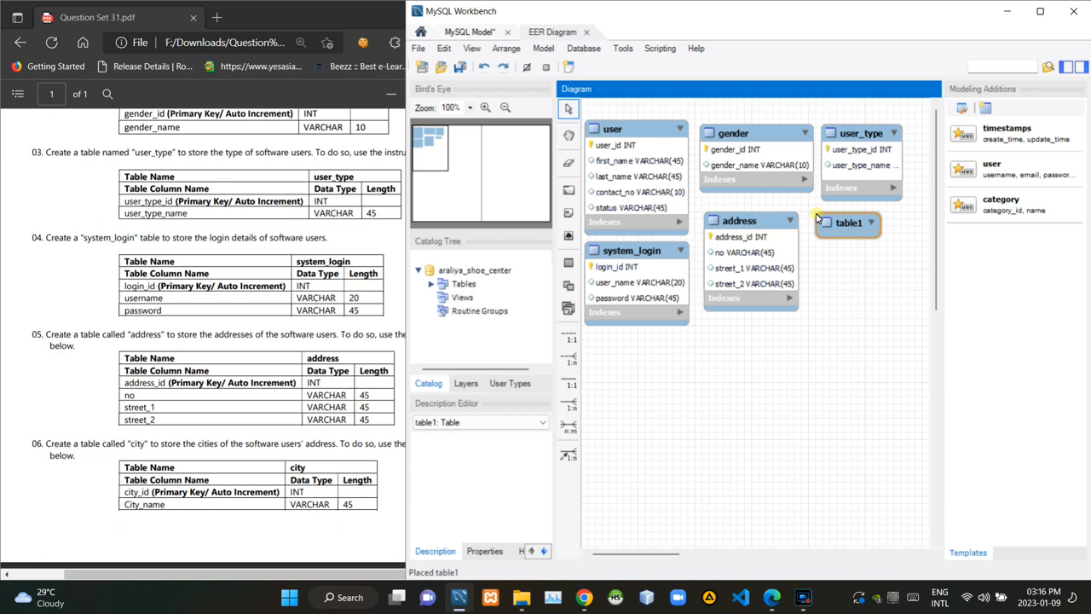
double_click(841, 225)
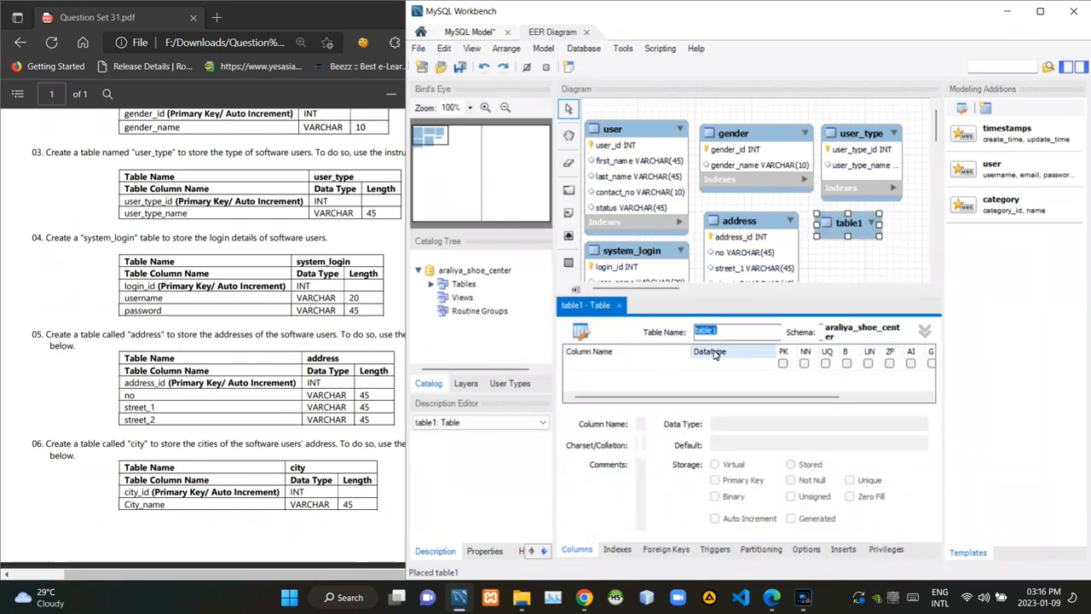
text(city)
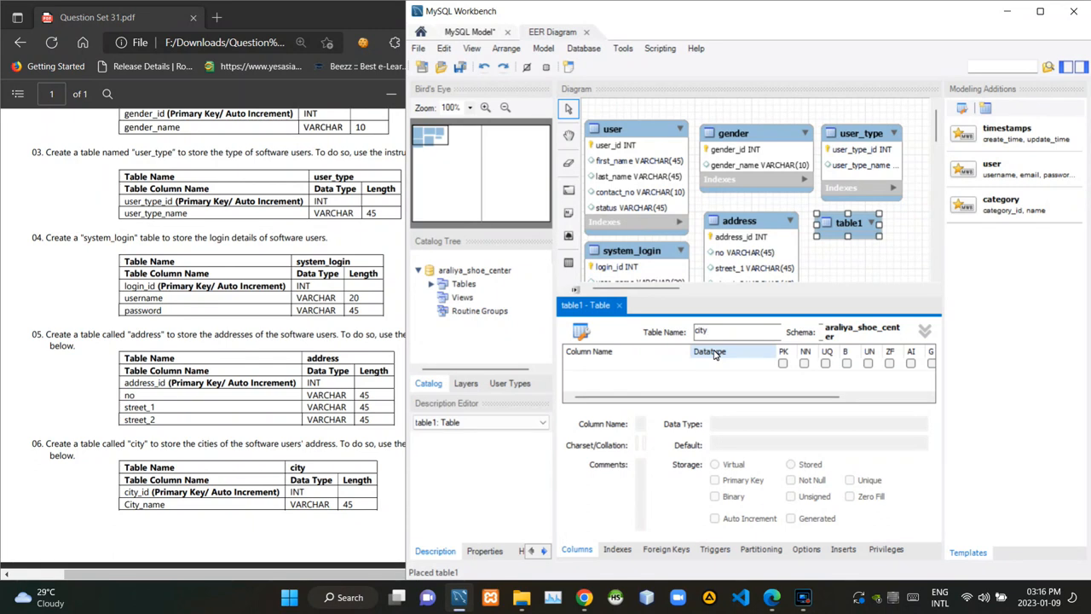
double_click(627, 364)
text(city_id)
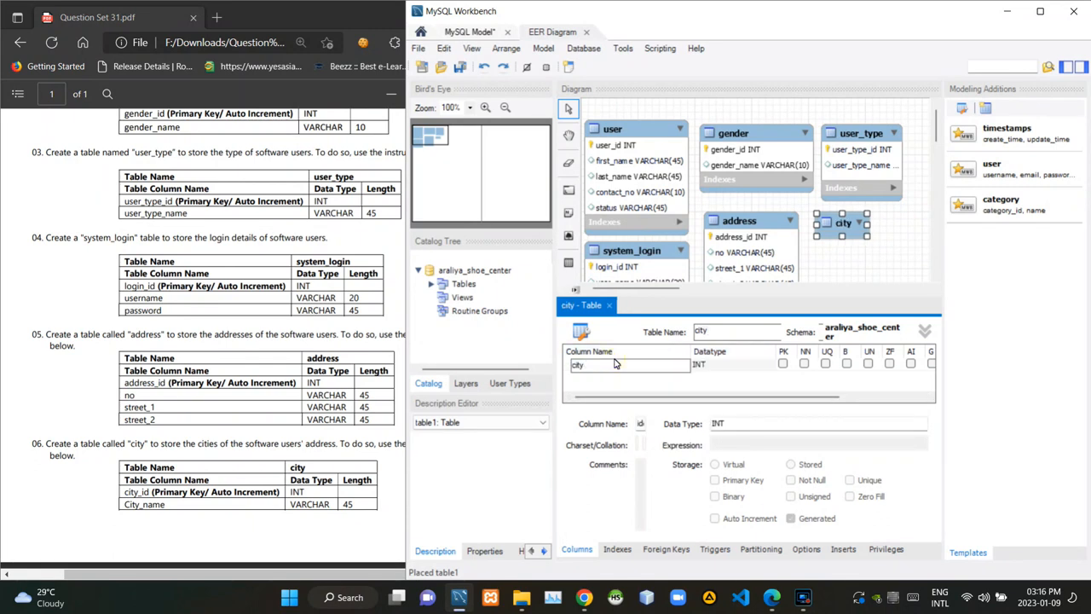
key(Return)
Add city_name VARCHAR(45) to city, close the editor and return to the PDF
double_click(600, 377)
text(city_name)
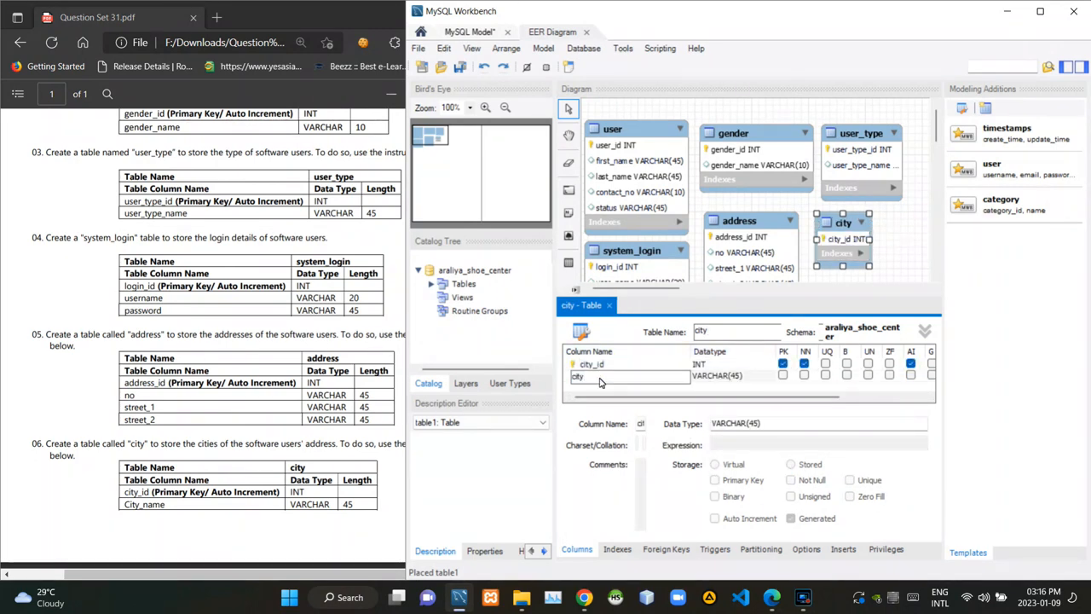
key(Return)
click(610, 306)
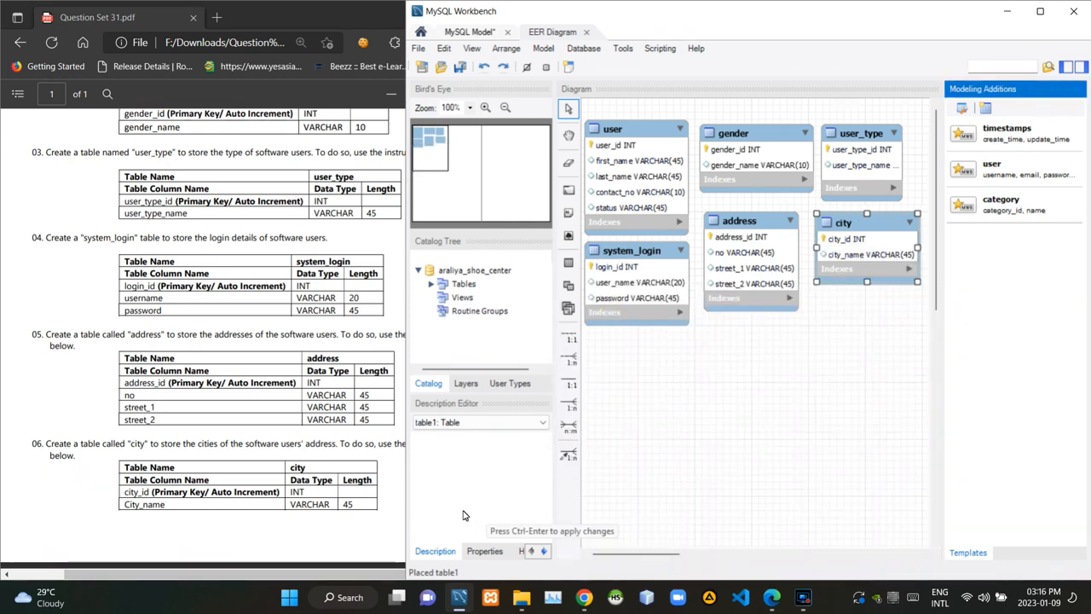
click(317, 446)
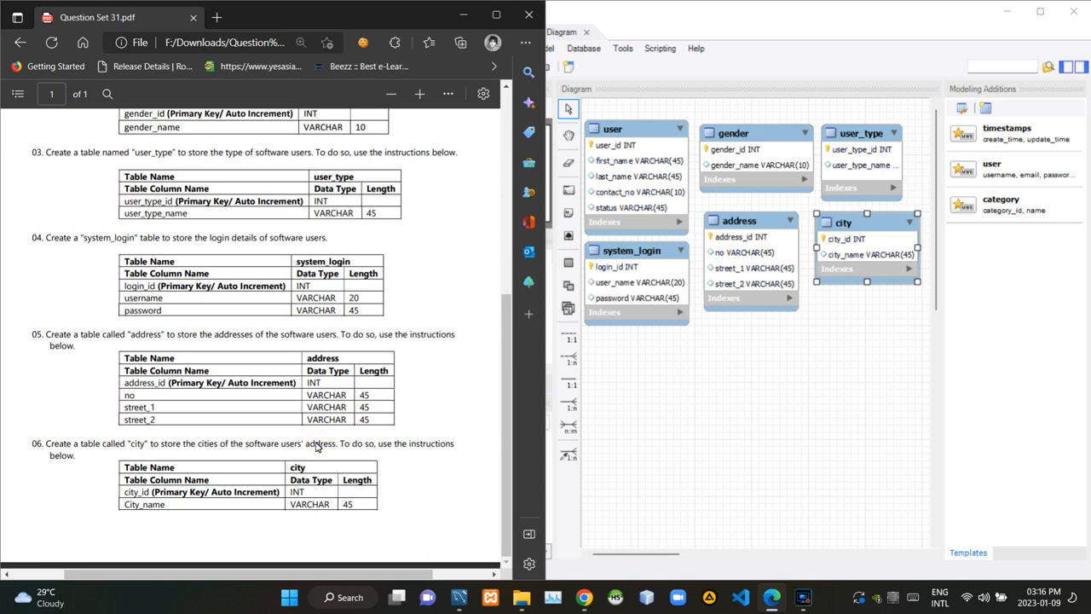